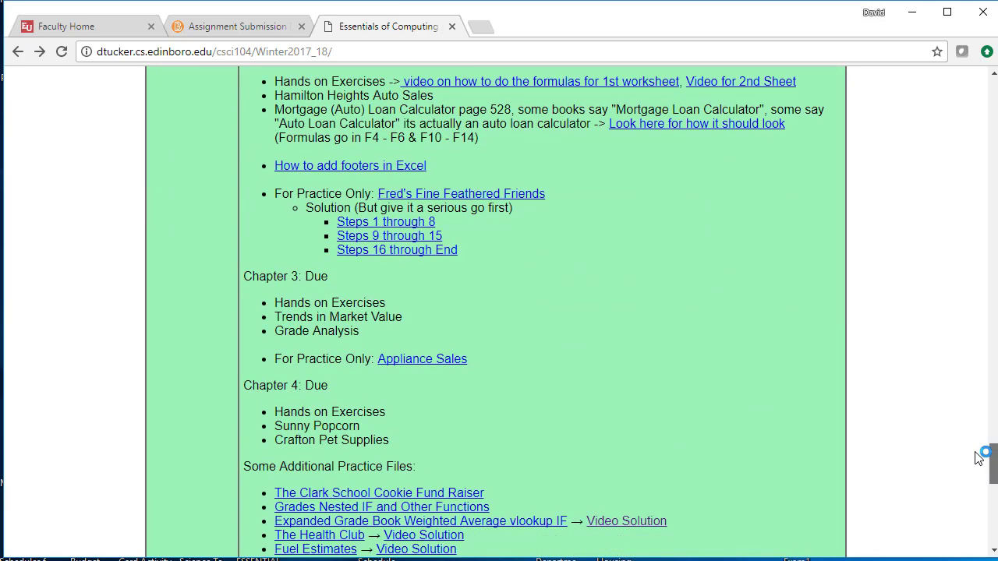
Download The Clark School Cookie Fund Raiser practice file from the course page and open it in Excel.
{"action": "scroll", "coordinate": [978, 458], "scroll_direction": "down", "scroll_amount": 3}
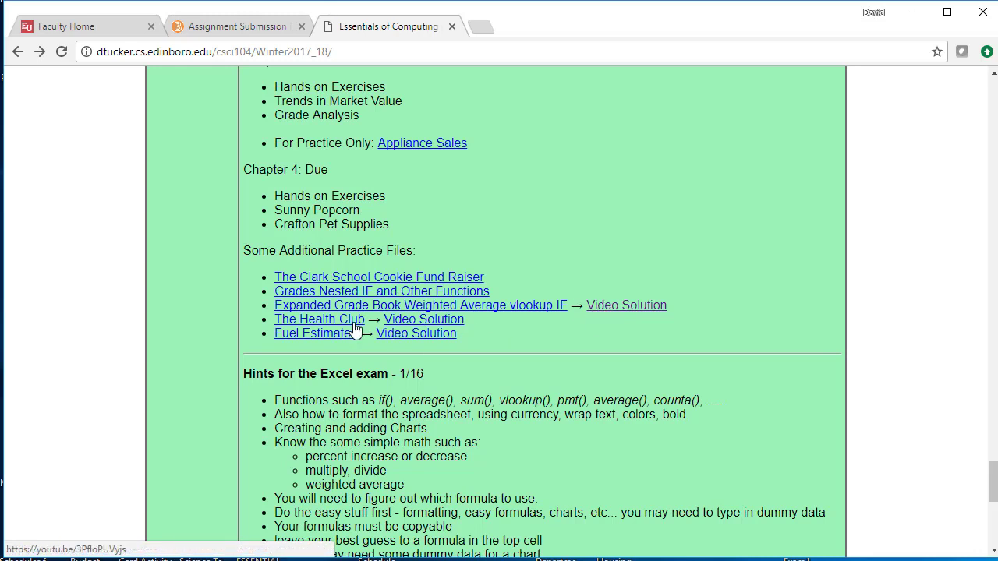
{"action": "left_click", "coordinate": [373, 278]}
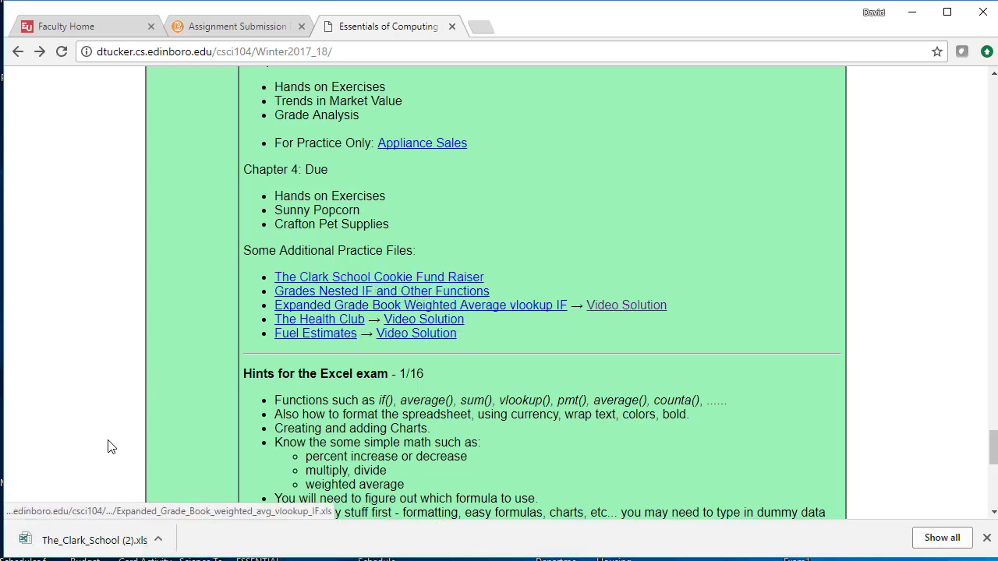
{"action": "left_click", "coordinate": [104, 541]}
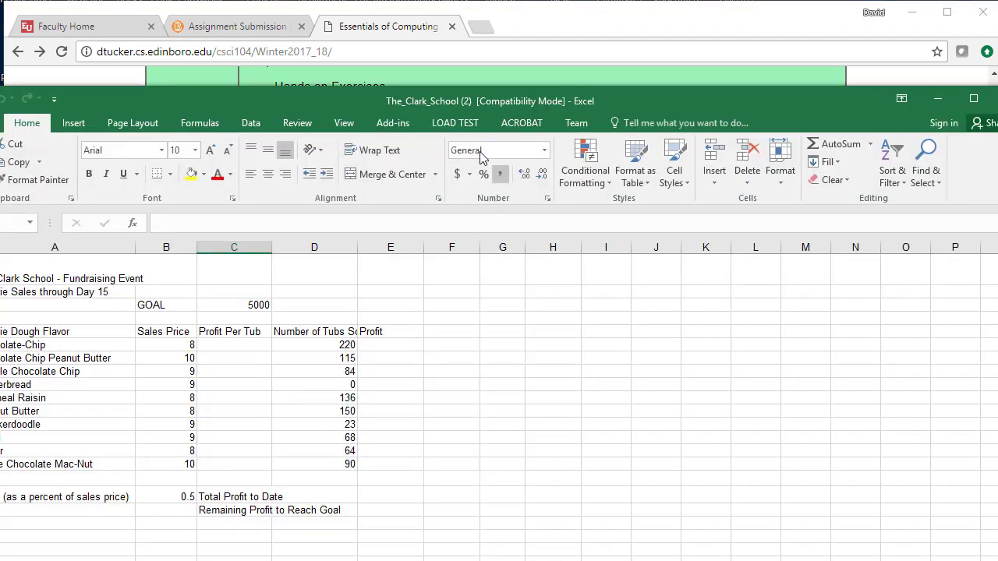
Reposition and resize the workbook window so the whole worksheet fits on the screen.
{"action": "left_click_drag", "start_coordinate": [601, 104], "coordinate": [663, 23]}
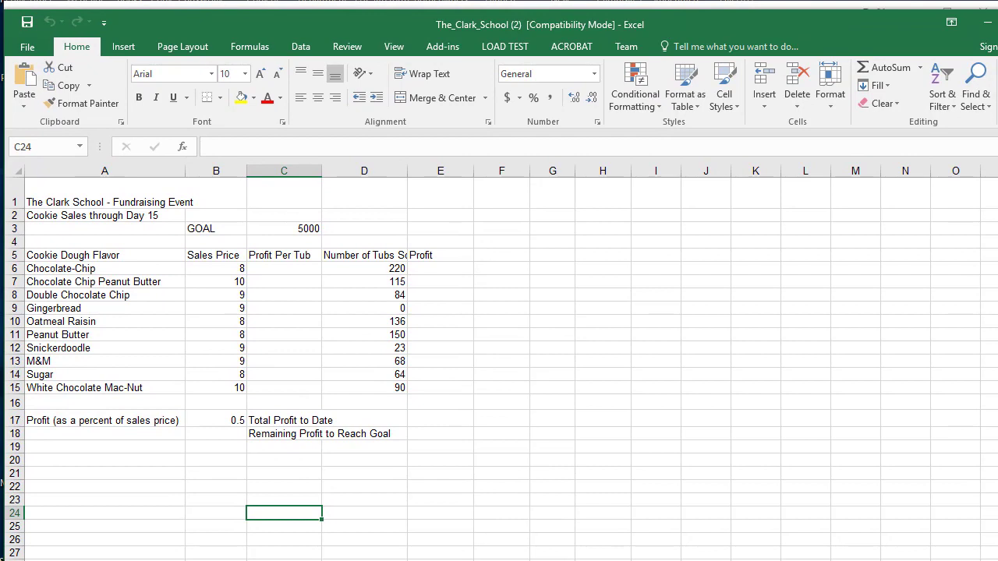
{"action": "left_click_drag", "start_coordinate": [997, 560], "coordinate": [988, 554]}
{"action": "left_click_drag", "start_coordinate": [712, 33], "coordinate": [715, 28]}
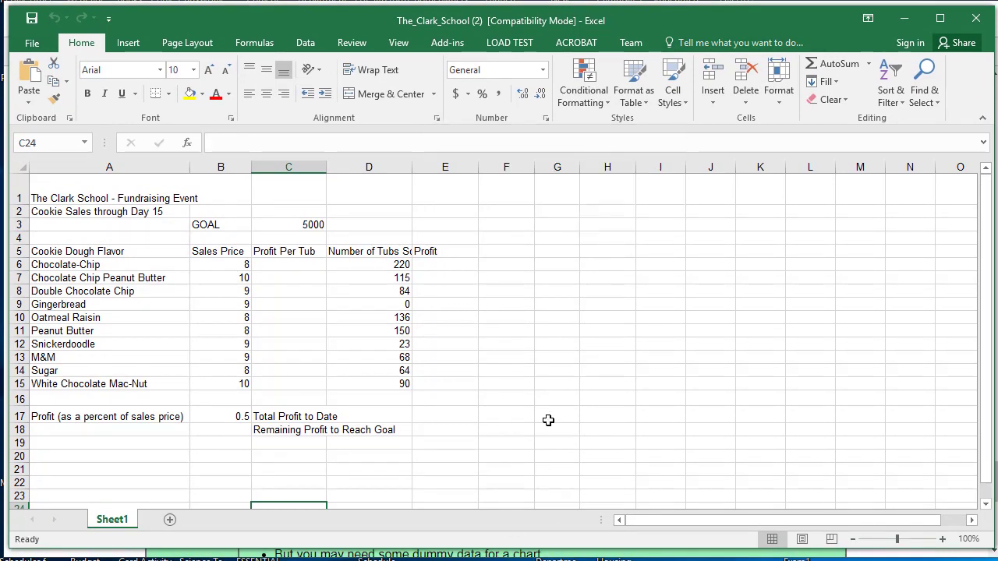
{"action": "left_click", "coordinate": [63, 196]}
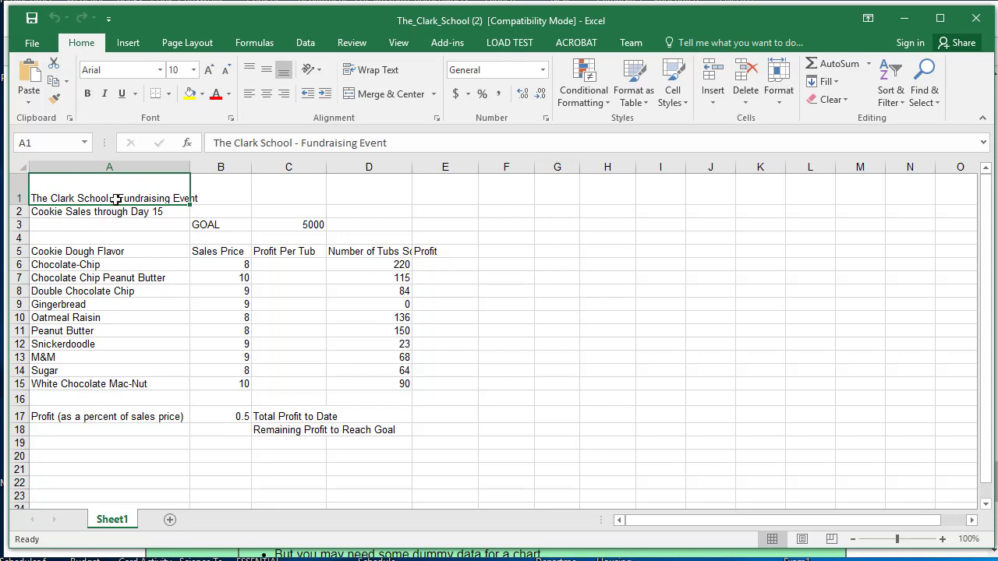
{"action": "left_click", "coordinate": [137, 289]}
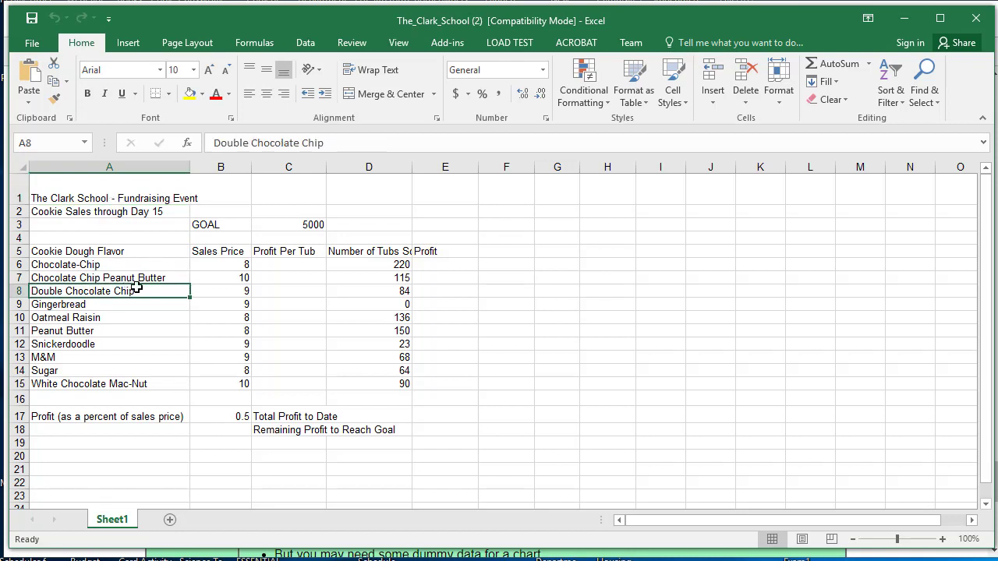
{"action": "left_click", "coordinate": [218, 268]}
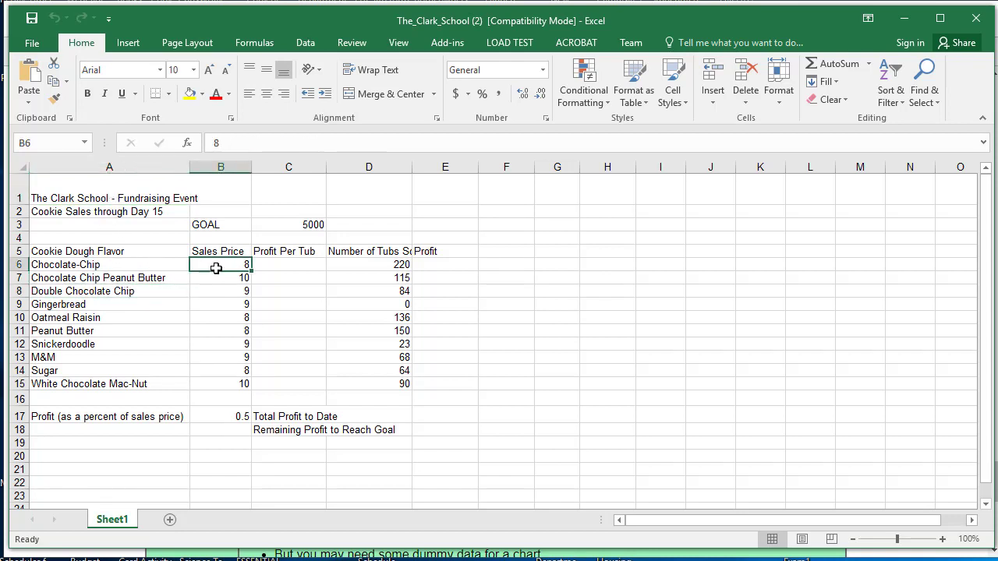
{"action": "left_click", "coordinate": [121, 181]}
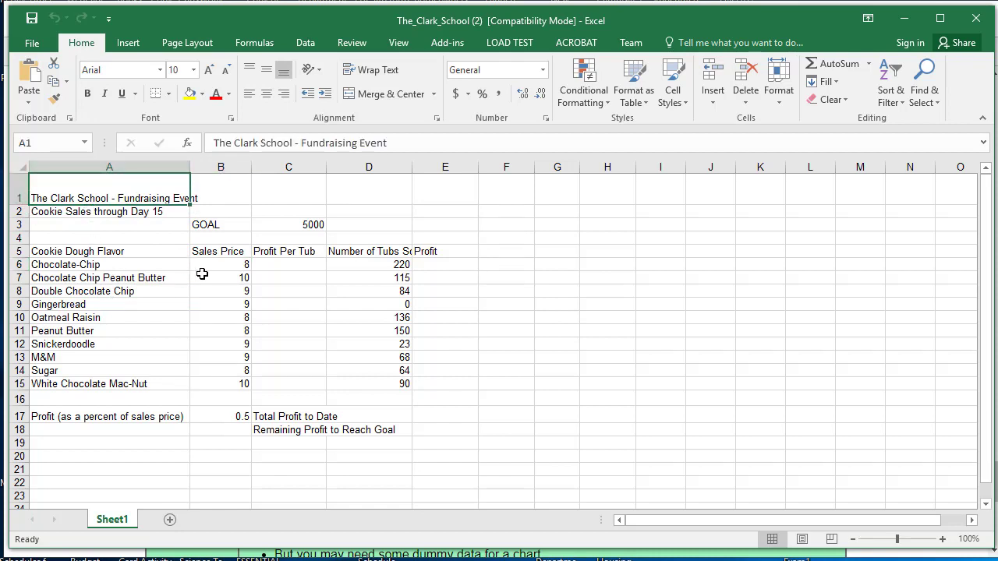
{"action": "left_click", "coordinate": [272, 303]}
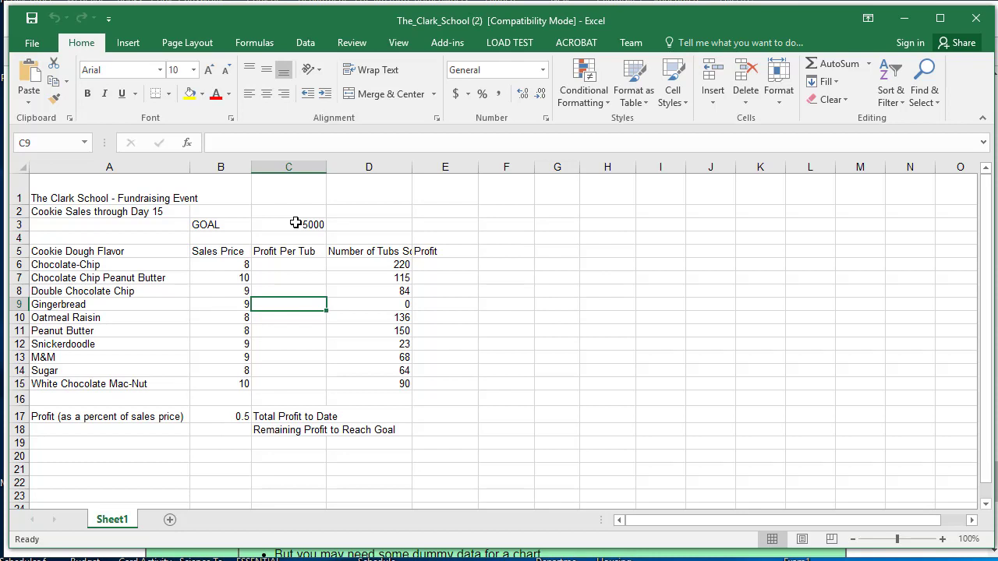
{"action": "left_click", "coordinate": [272, 334]}
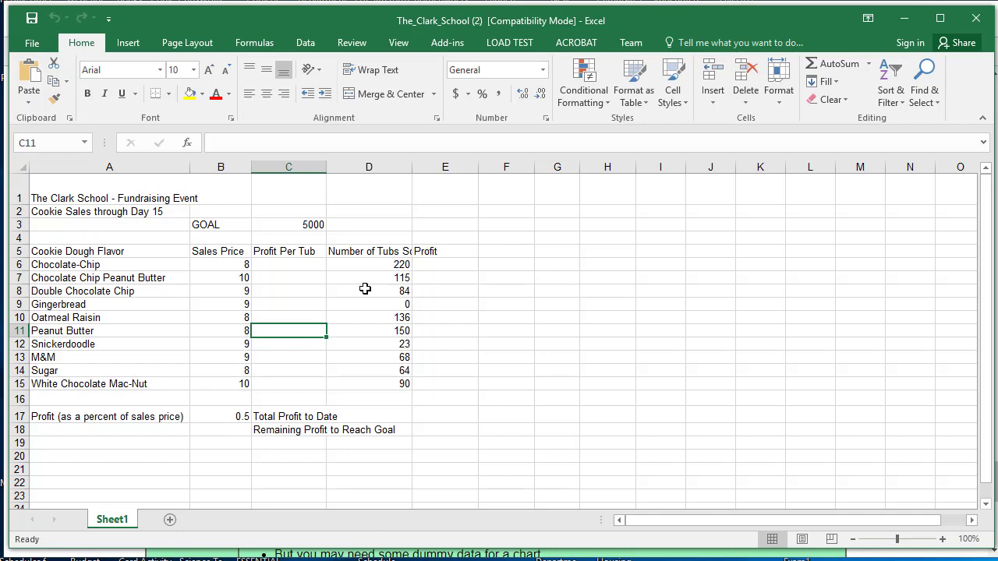
Merge and center the title "The Clark School - Fundraising Event" across A1:E1.
{"action": "left_click", "coordinate": [93, 197]}
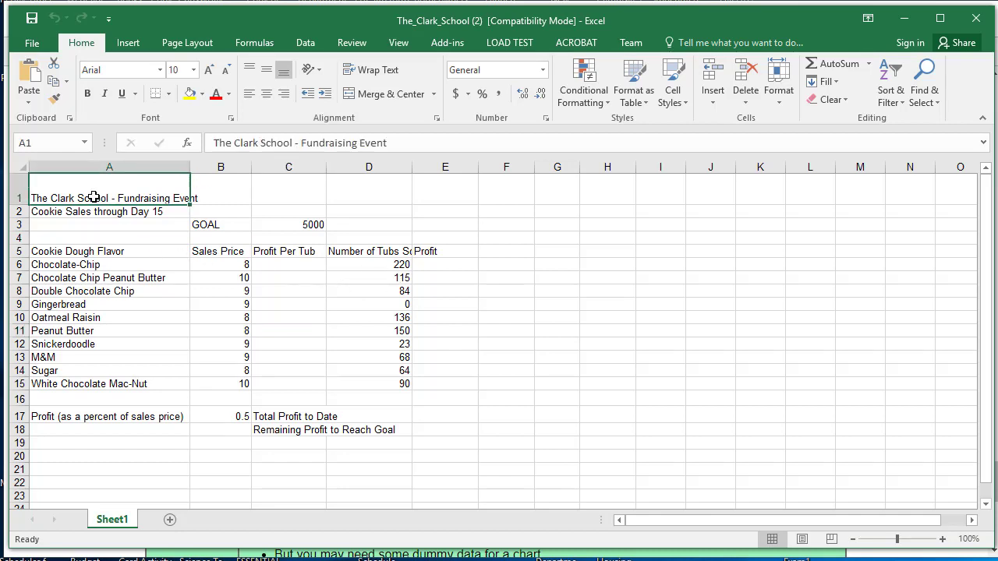
{"action": "left_click_drag", "start_coordinate": [49, 187], "coordinate": [116, 196]}
{"action": "left_click_drag", "start_coordinate": [48, 192], "coordinate": [441, 193]}
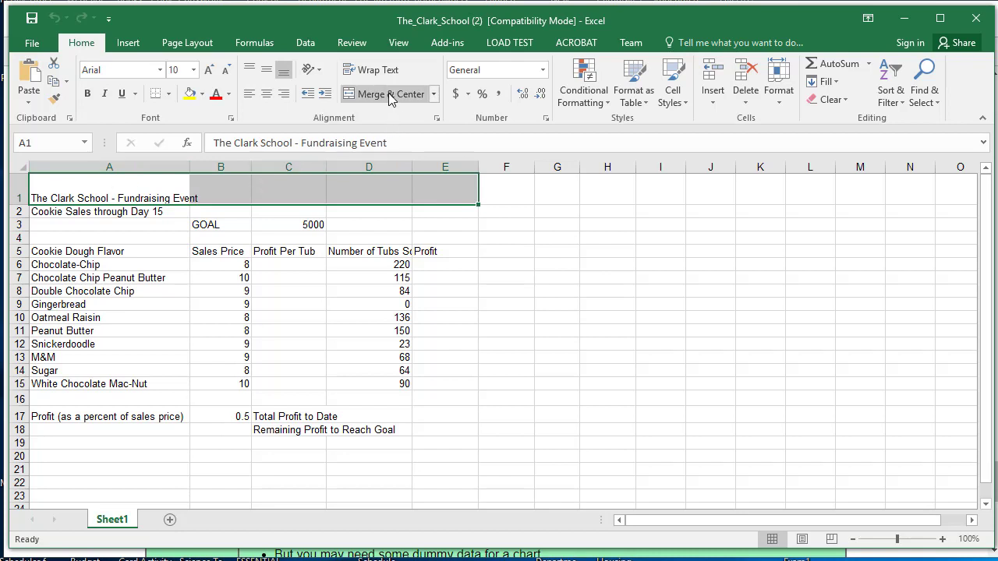
{"action": "left_click", "coordinate": [434, 93]}
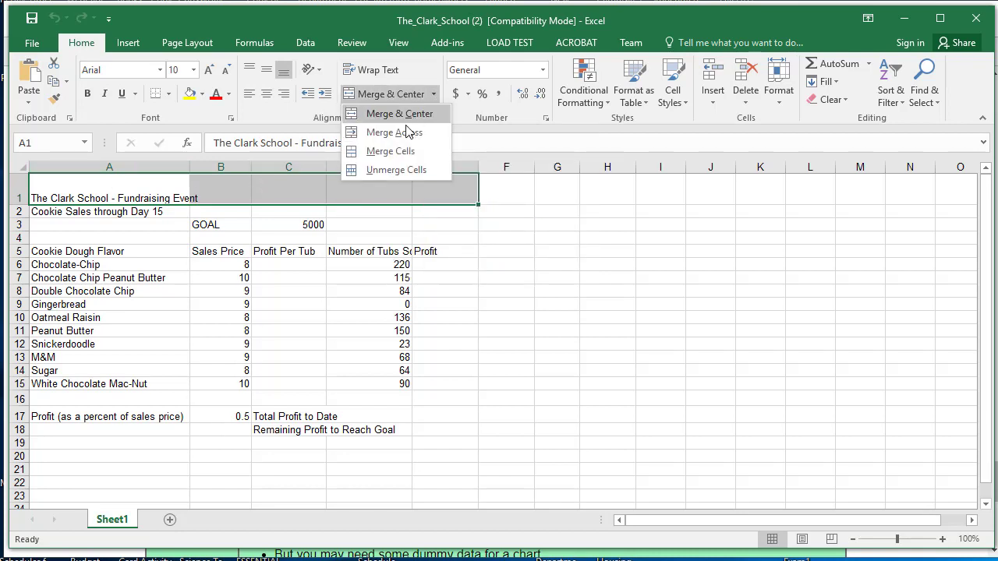
{"action": "left_click", "coordinate": [384, 113]}
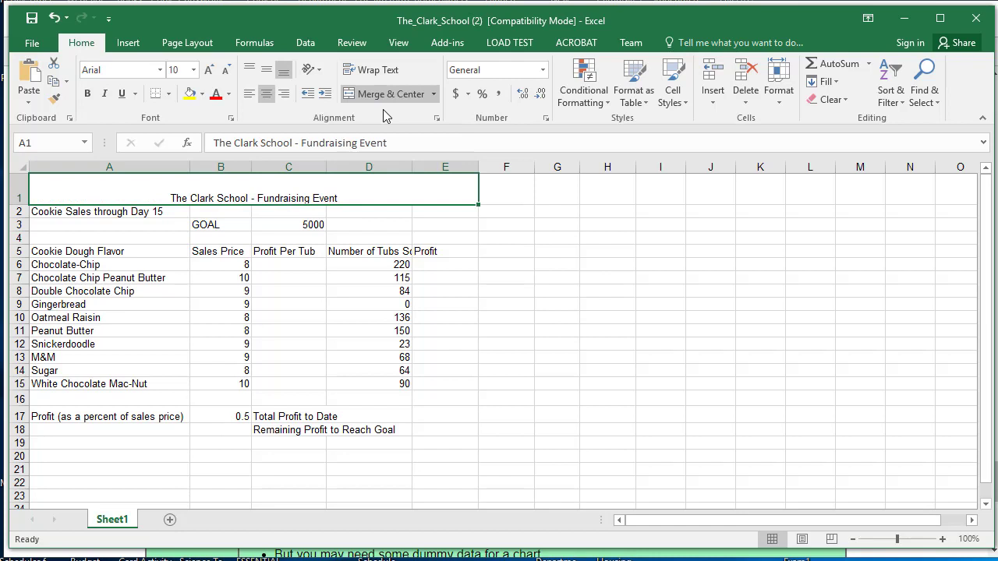
Middle-align the merged title vertically and set its font size to 14.
{"action": "left_click", "coordinate": [265, 71]}
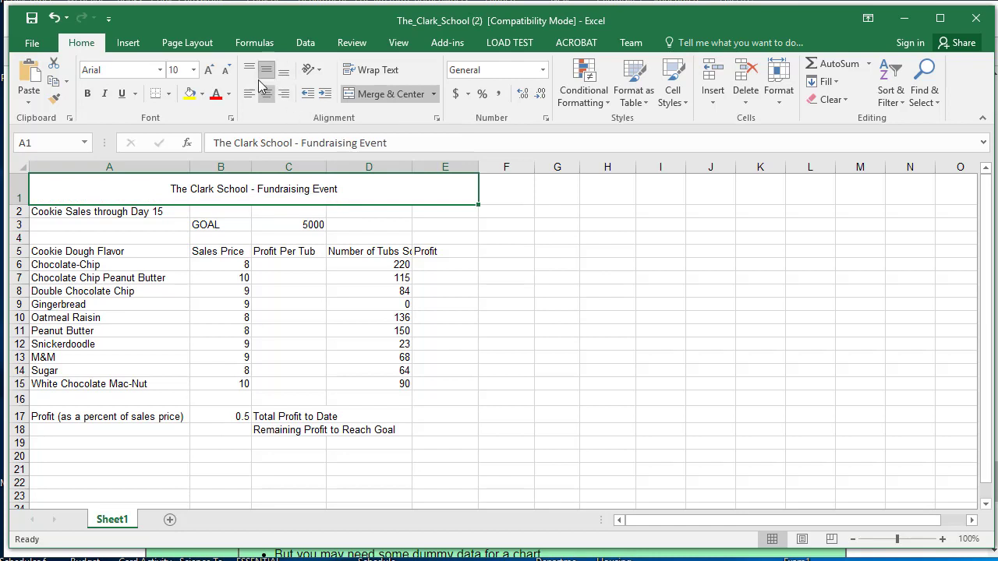
{"action": "left_click", "coordinate": [193, 70]}
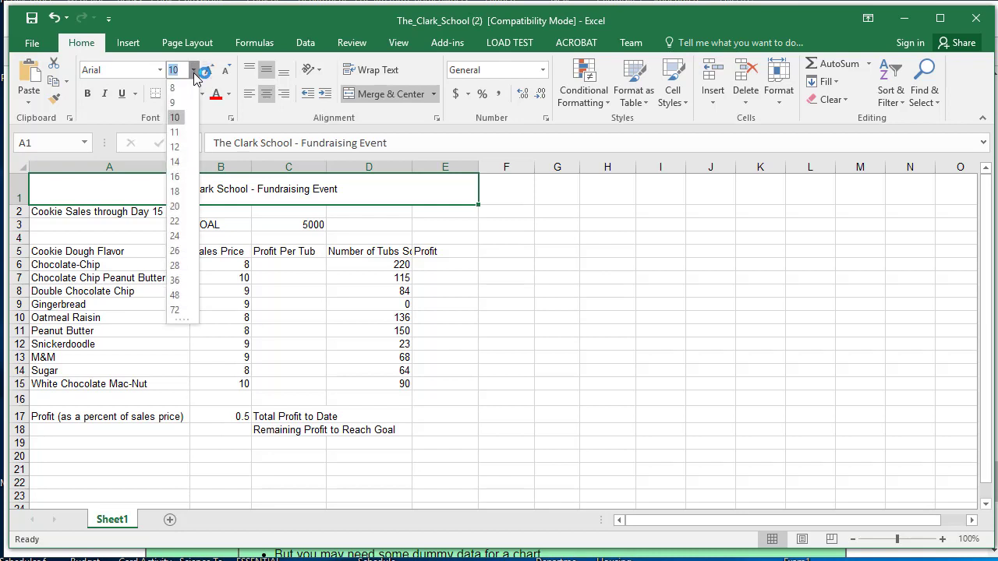
{"action": "left_click", "coordinate": [176, 161]}
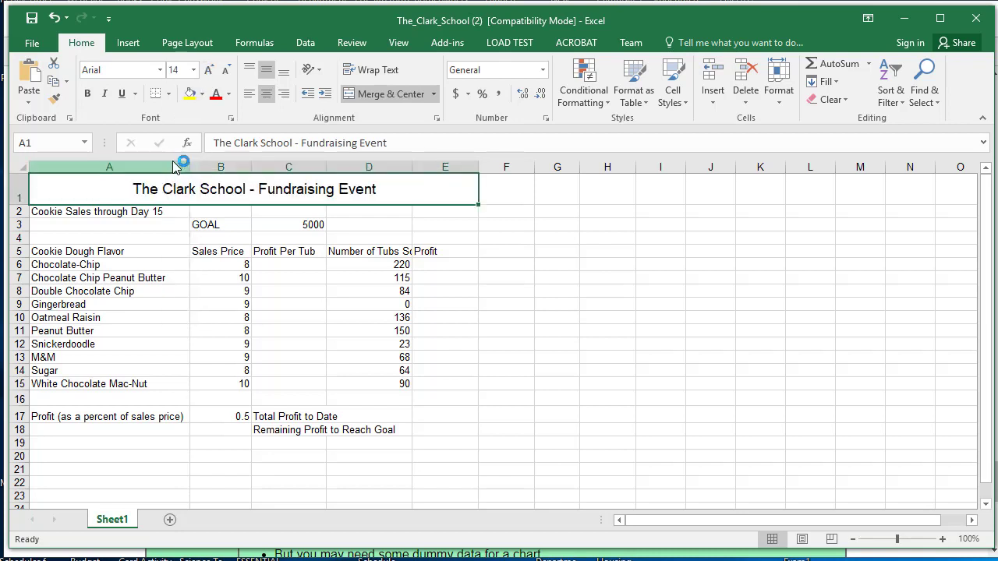
Make the subtitle and GOAL cells in A2:C3 bold.
{"action": "left_click", "coordinate": [112, 212]}
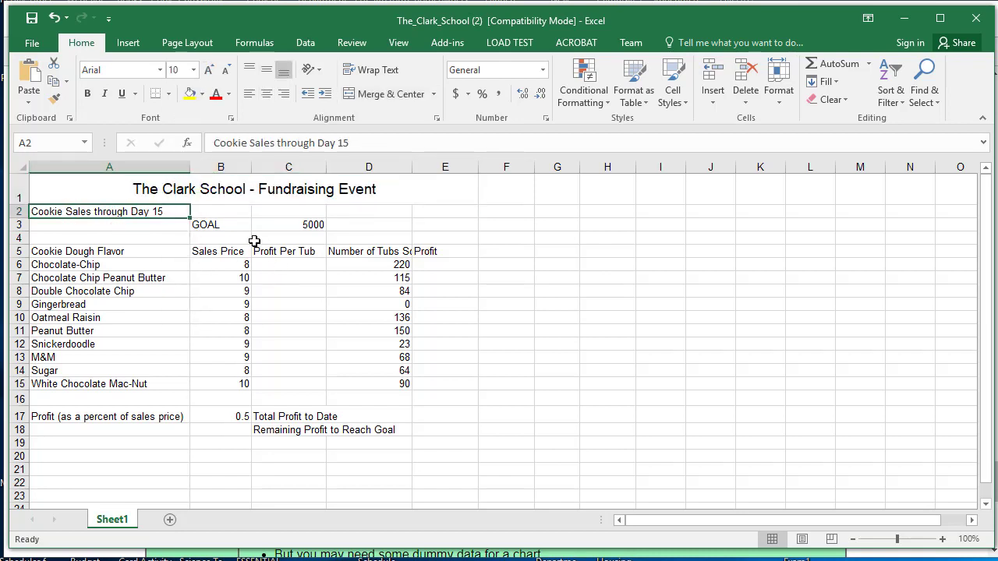
{"action": "left_click_drag", "start_coordinate": [178, 216], "coordinate": [271, 224]}
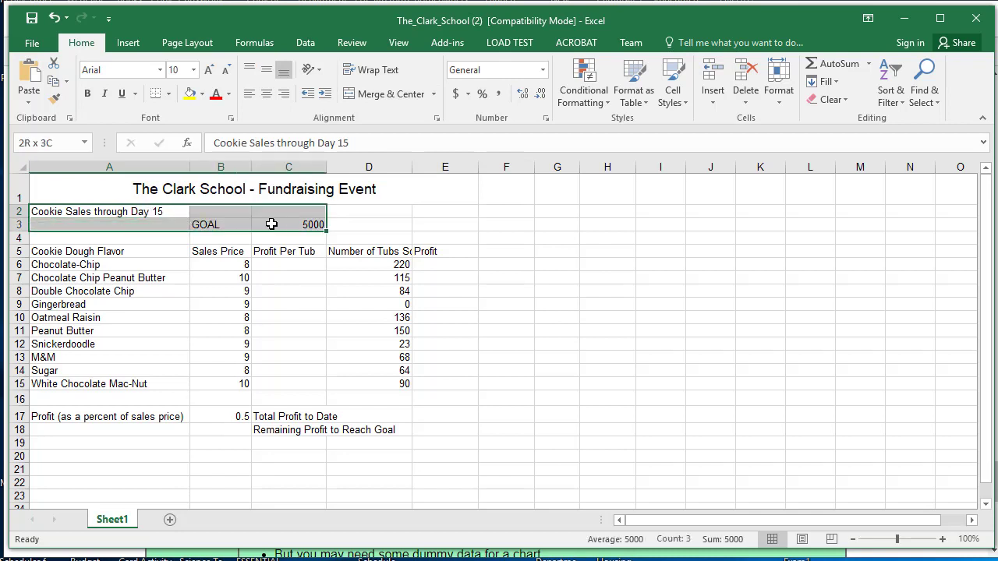
{"action": "left_click", "coordinate": [88, 92]}
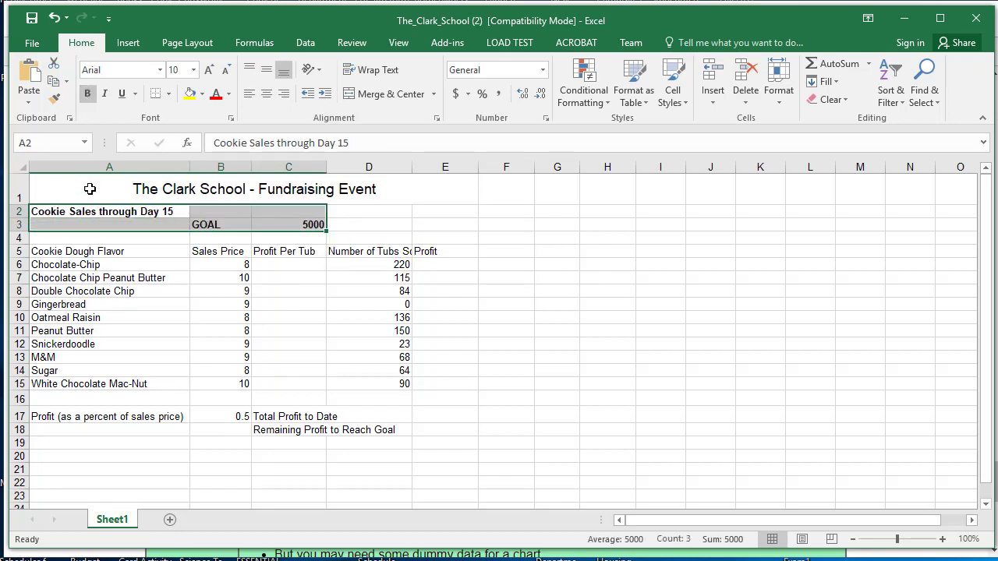
Fill the heading block A1:E3 with the lightest green theme color.
{"action": "left_click_drag", "start_coordinate": [90, 189], "coordinate": [168, 223]}
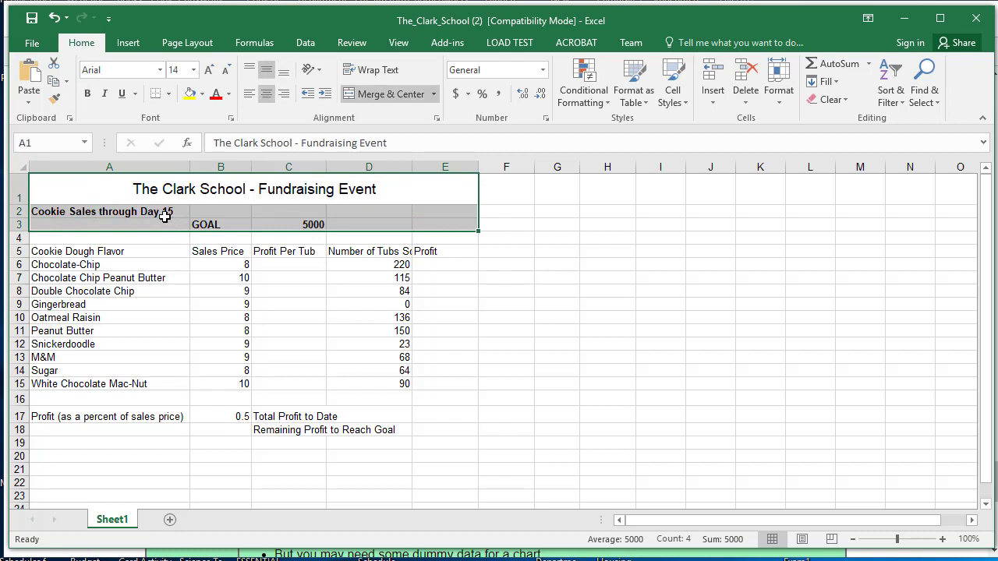
{"action": "left_click", "coordinate": [202, 93]}
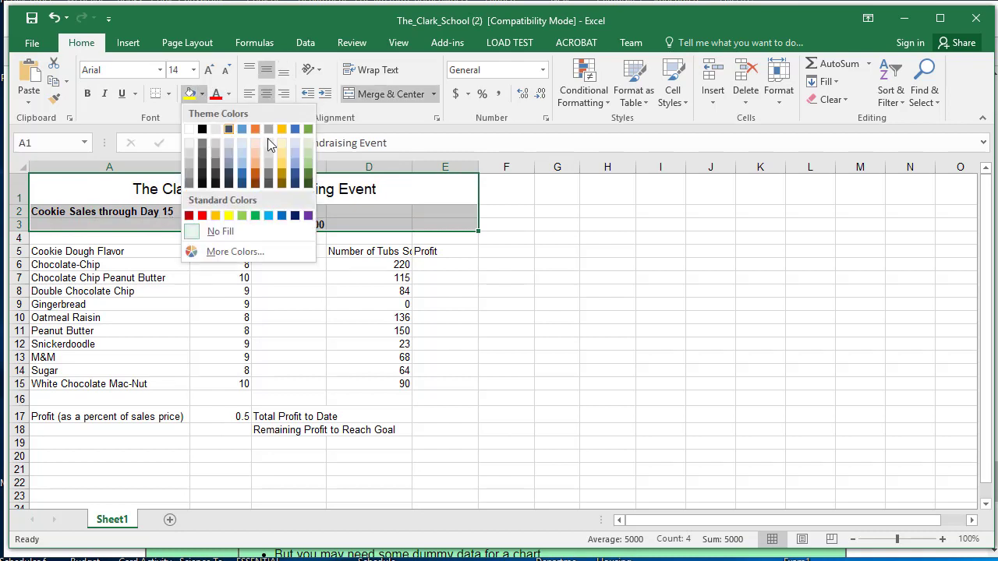
{"action": "left_click", "coordinate": [309, 143]}
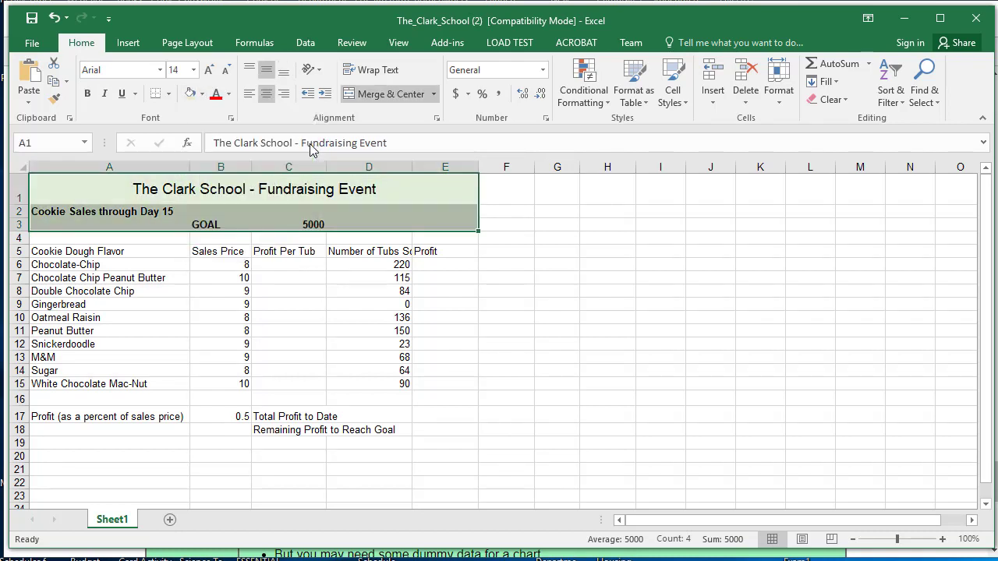
{"action": "left_click", "coordinate": [282, 237]}
Wrap the text of the column headings in A5:E5.
{"action": "left_click_drag", "start_coordinate": [61, 251], "coordinate": [436, 248]}
{"action": "left_click", "coordinate": [149, 251]}
{"action": "left_click", "coordinate": [224, 251]}
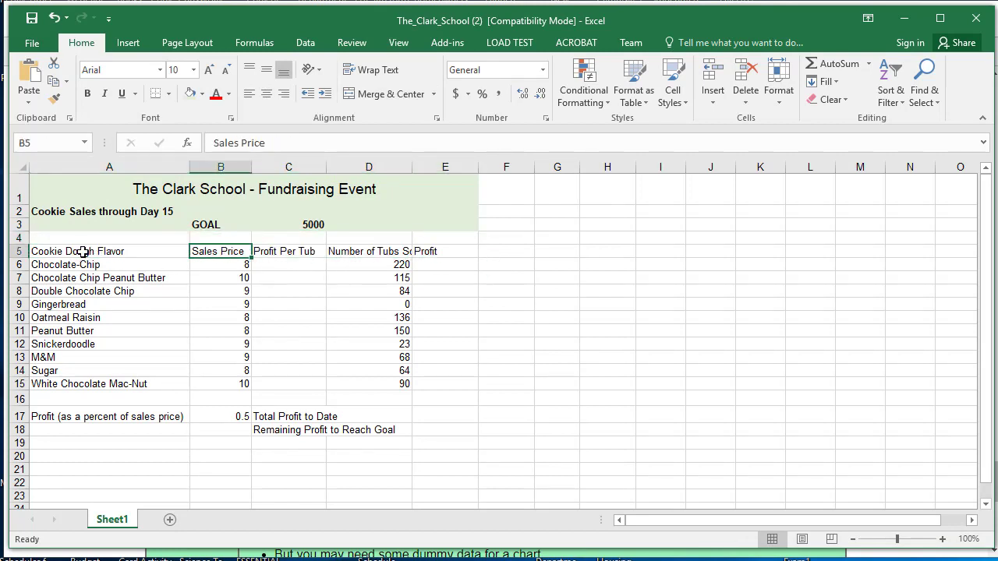
{"action": "left_click_drag", "start_coordinate": [83, 251], "coordinate": [438, 247]}
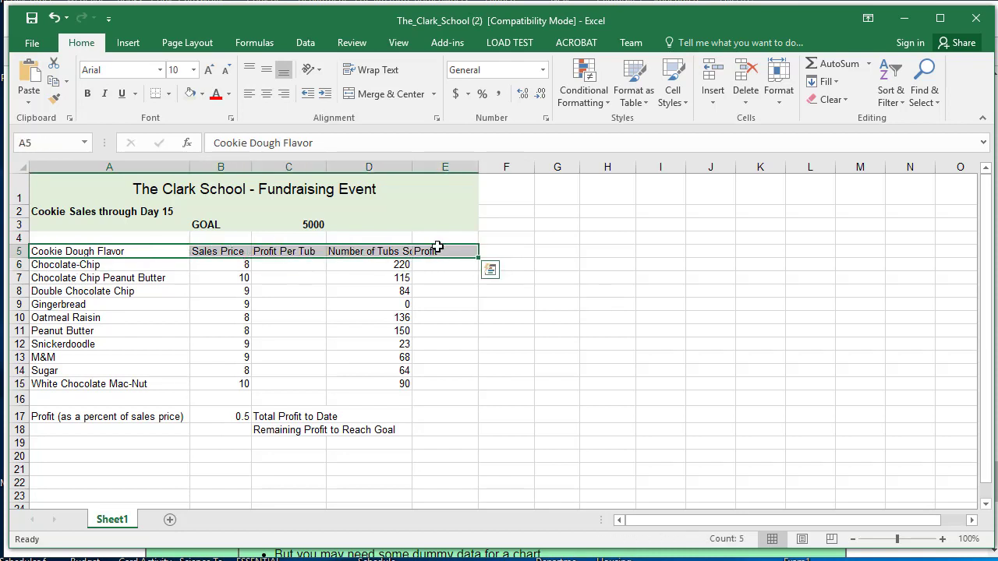
{"action": "left_click", "coordinate": [401, 290]}
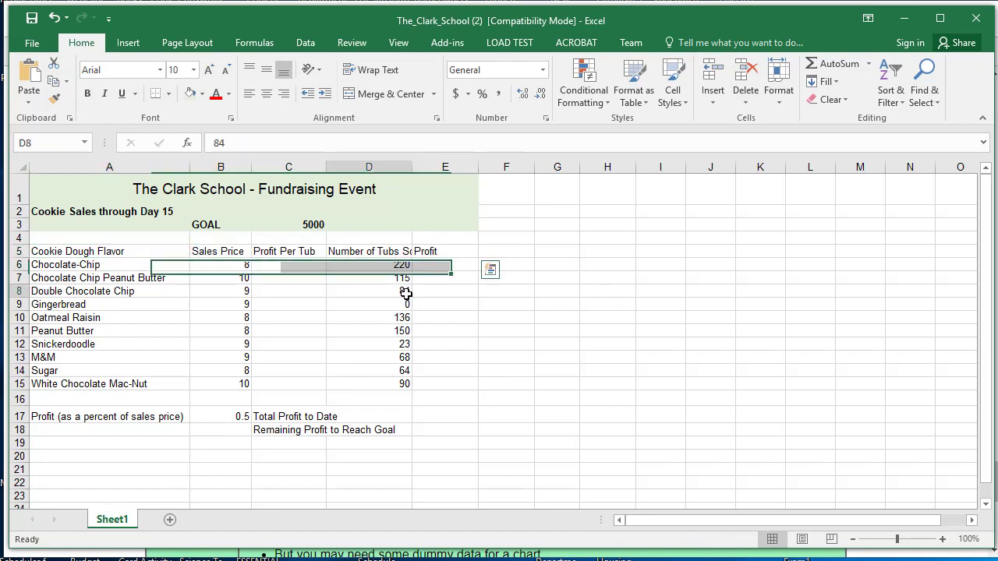
{"action": "left_click", "coordinate": [378, 253]}
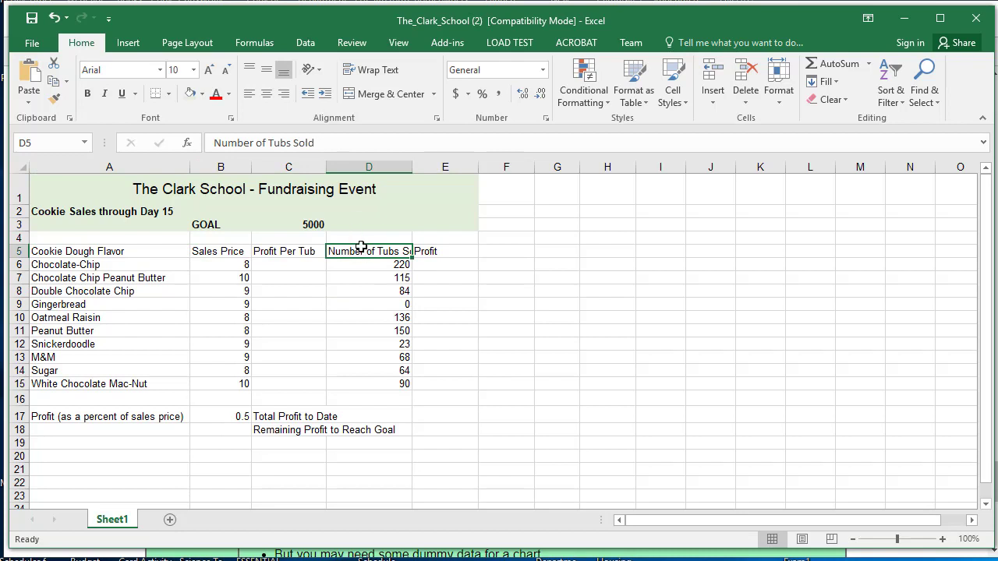
{"action": "left_click_drag", "start_coordinate": [62, 250], "coordinate": [452, 247]}
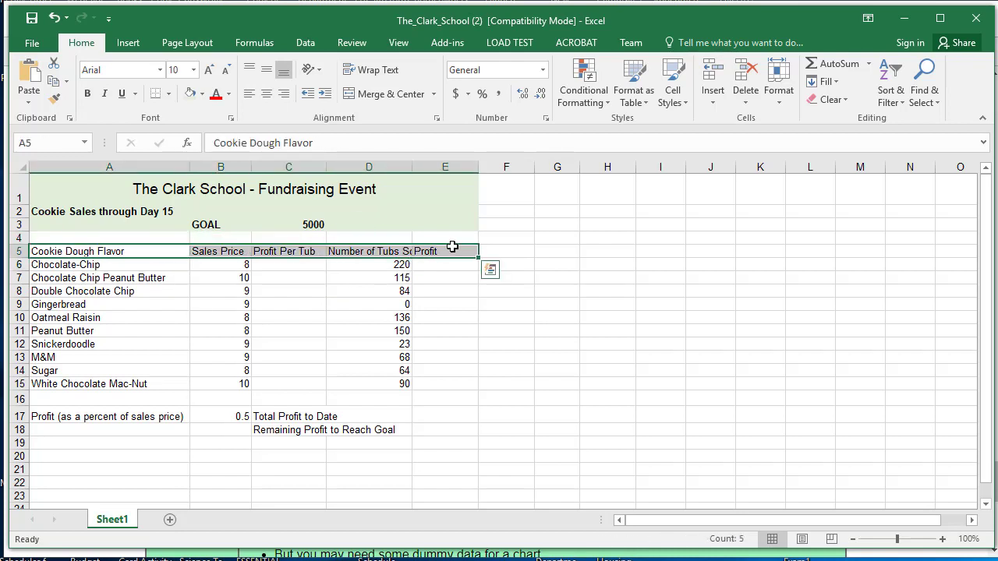
{"action": "left_click", "coordinate": [370, 74]}
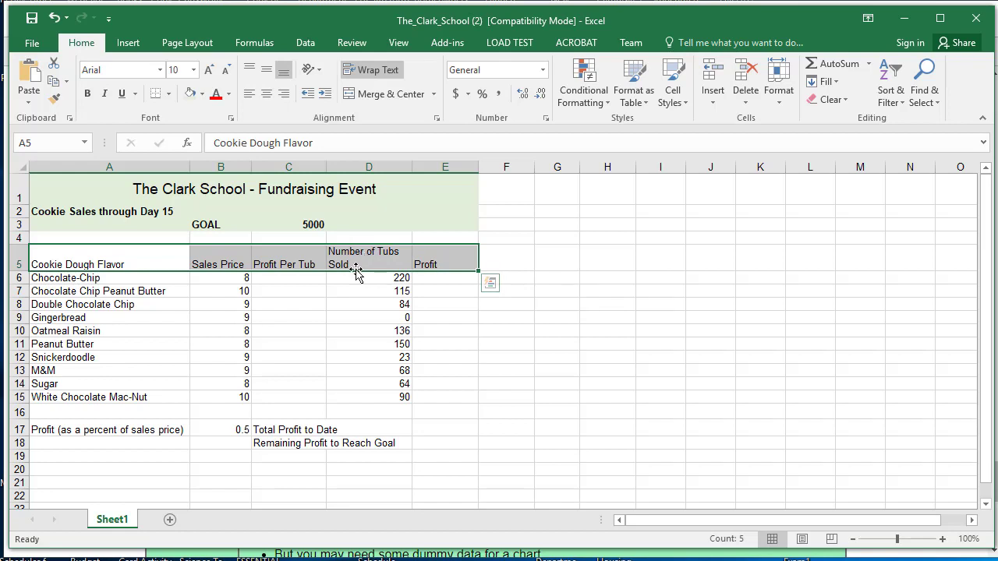
Center the column headings in A5:E5 vertically and horizontally and make them bold.
{"action": "left_click", "coordinate": [266, 69]}
{"action": "left_click", "coordinate": [265, 94]}
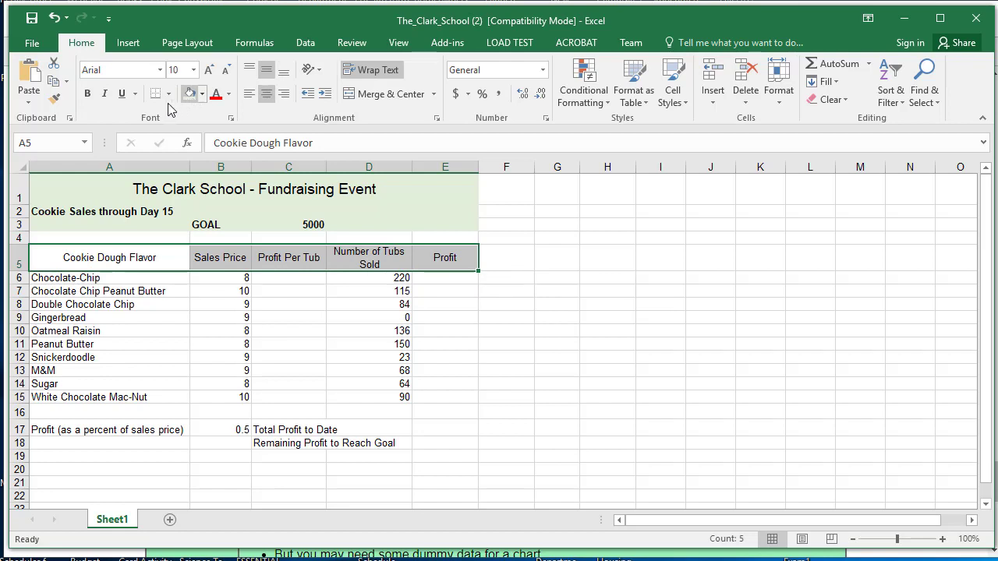
{"action": "left_click", "coordinate": [88, 95]}
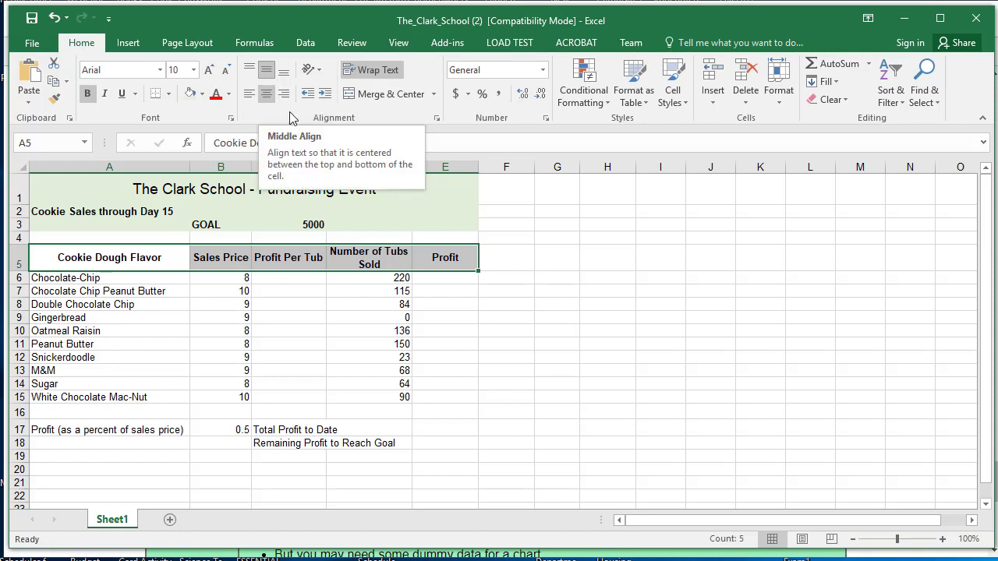
Apply a thick bottom border to the column headings in A5:E5.
{"action": "left_click", "coordinate": [174, 262]}
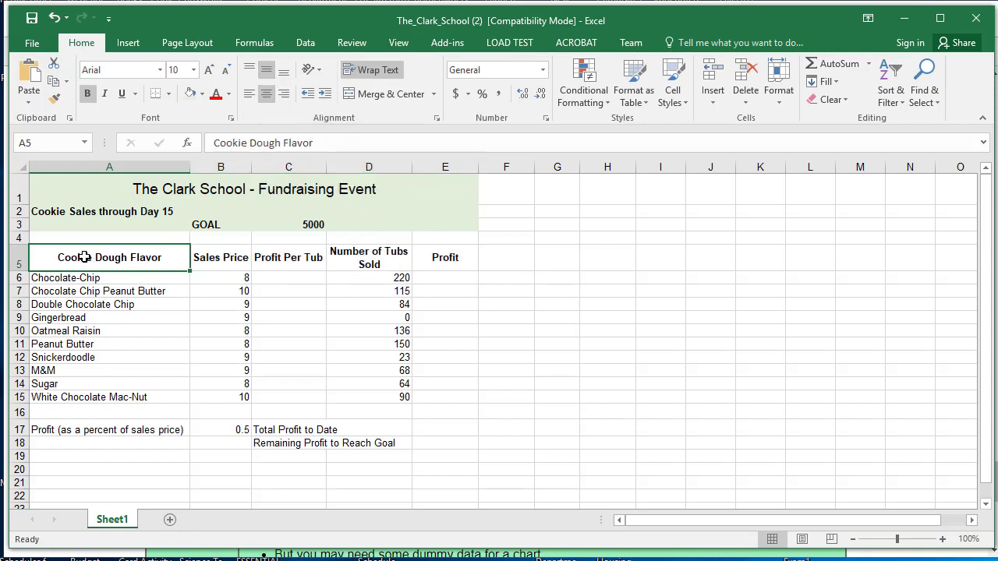
{"action": "left_click_drag", "start_coordinate": [88, 257], "coordinate": [329, 257]}
{"action": "left_click", "coordinate": [117, 259]}
{"action": "left_click_drag", "start_coordinate": [117, 259], "coordinate": [439, 254]}
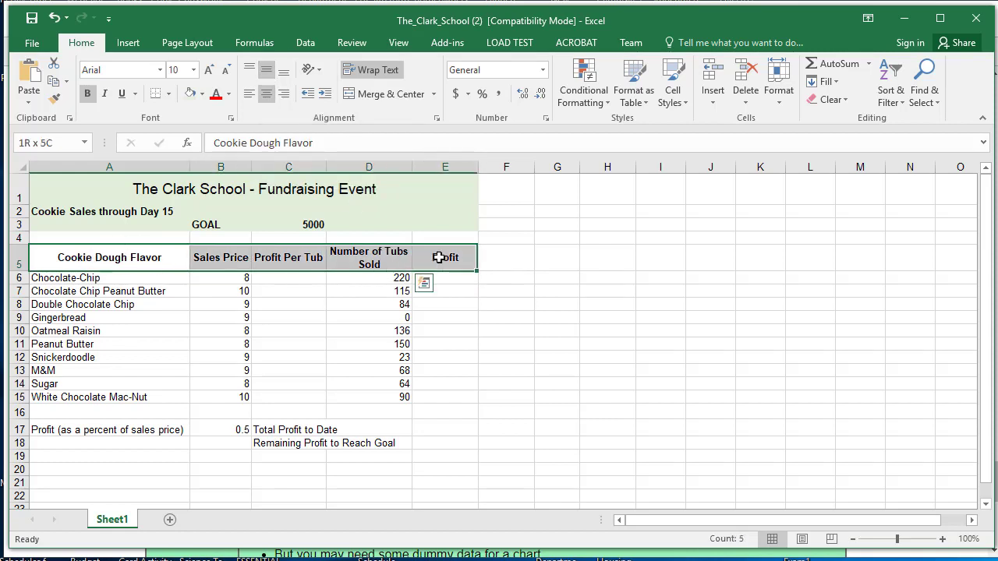
{"action": "left_click", "coordinate": [136, 95]}
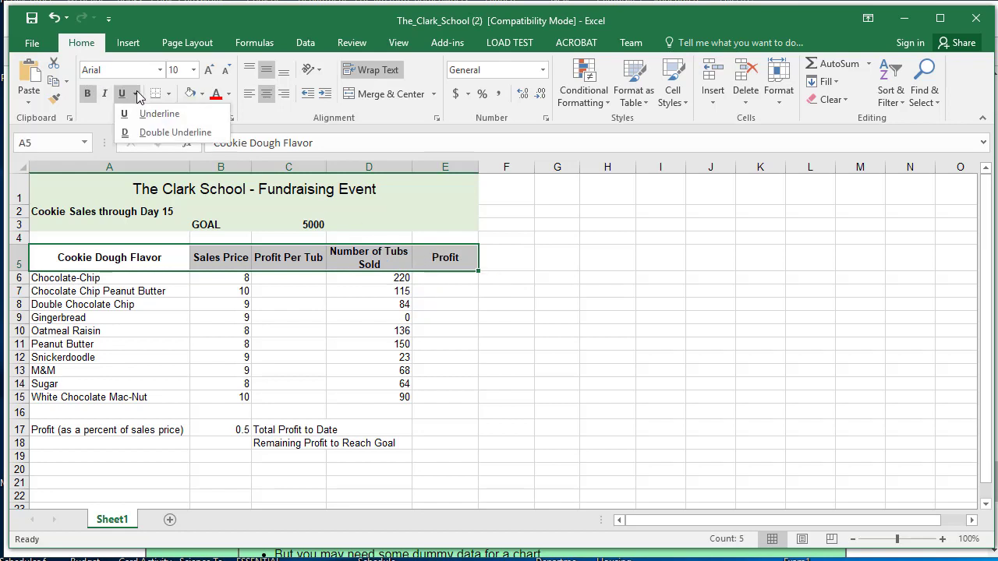
{"action": "left_click", "coordinate": [168, 94]}
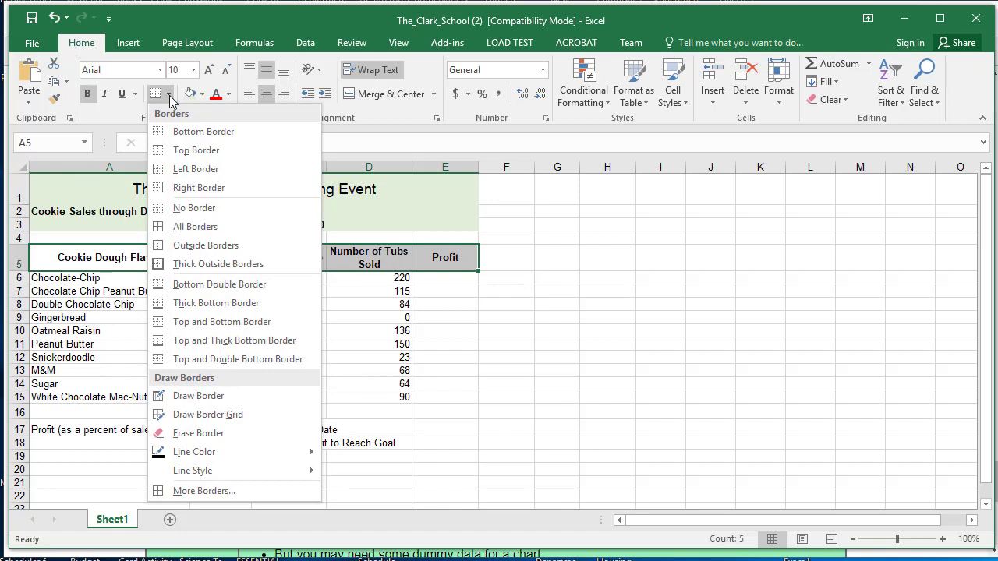
{"action": "left_click", "coordinate": [234, 304]}
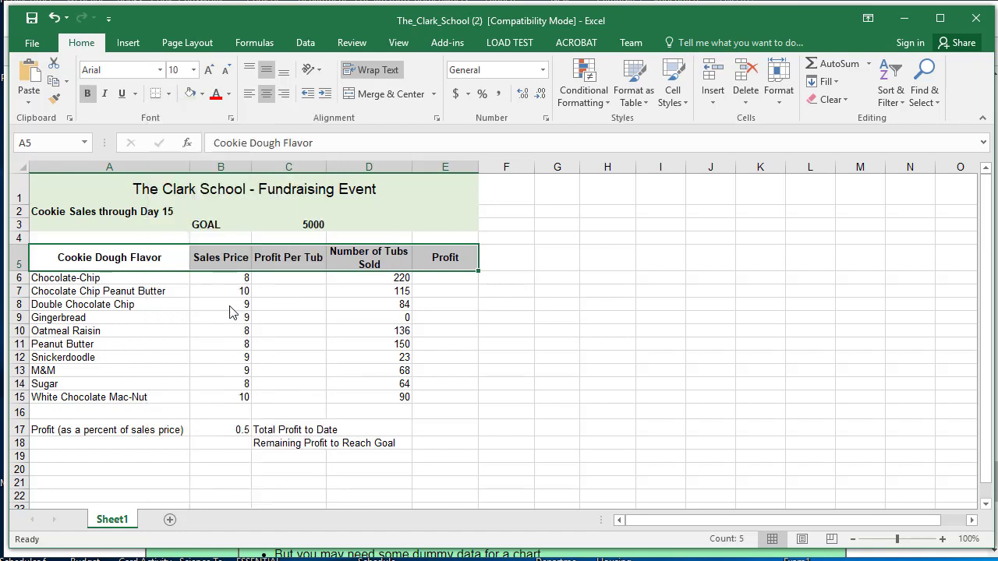
{"action": "left_click", "coordinate": [285, 330]}
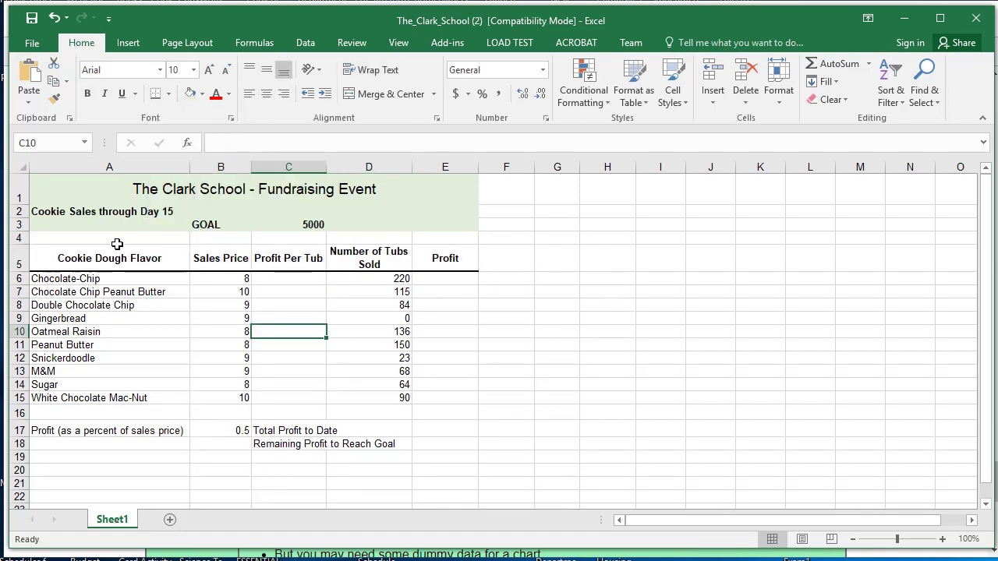
Fill rows 4 and 5 of the heading area, A4:E5, with the same light green used above.
{"action": "left_click_drag", "start_coordinate": [117, 238], "coordinate": [436, 260]}
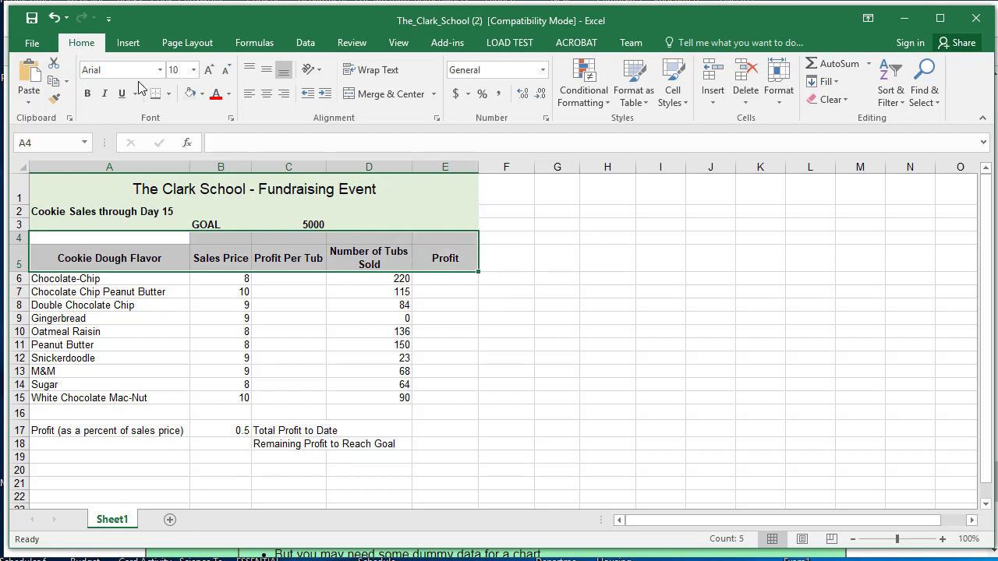
{"action": "left_click", "coordinate": [190, 95]}
{"action": "left_click", "coordinate": [222, 258]}
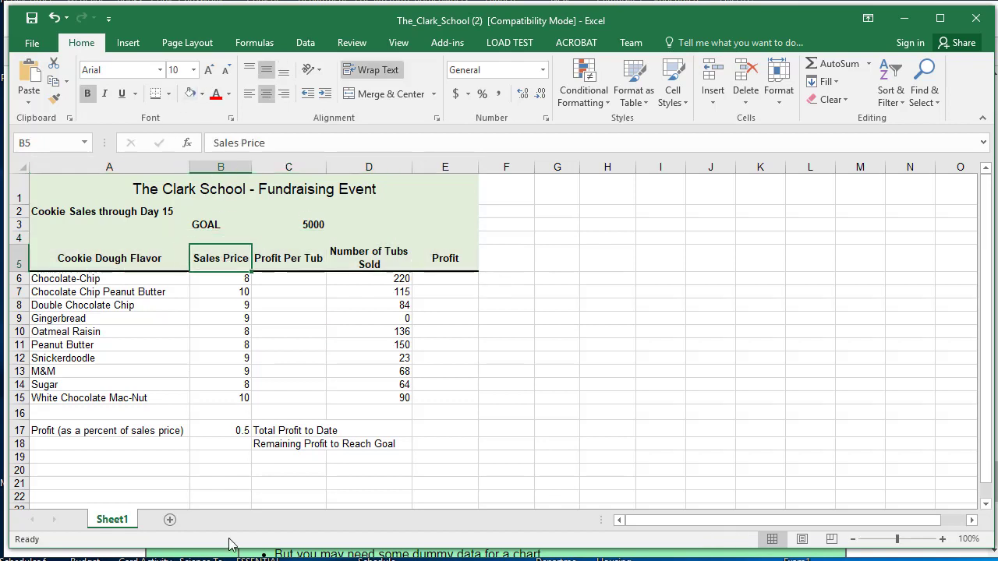
{"action": "left_click", "coordinate": [304, 348]}
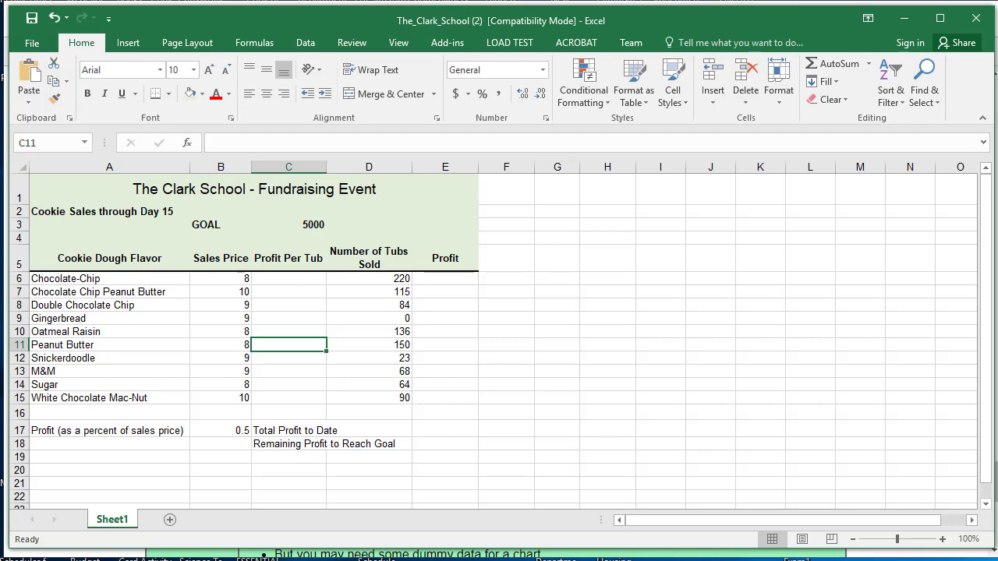
Apply all borders to the cookie sales table in A5:E15.
{"action": "left_click", "coordinate": [942, 539]}
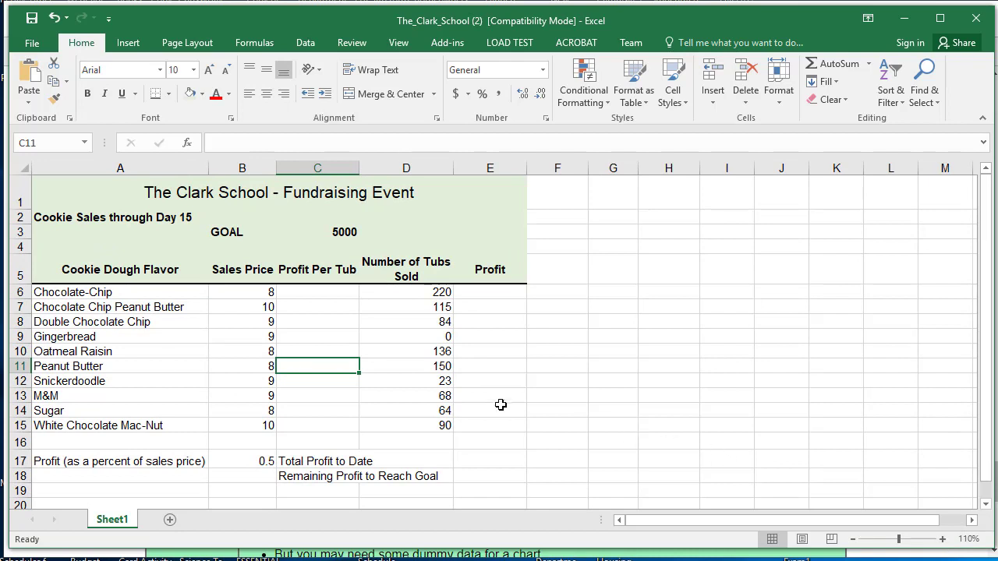
{"action": "left_click", "coordinate": [79, 293]}
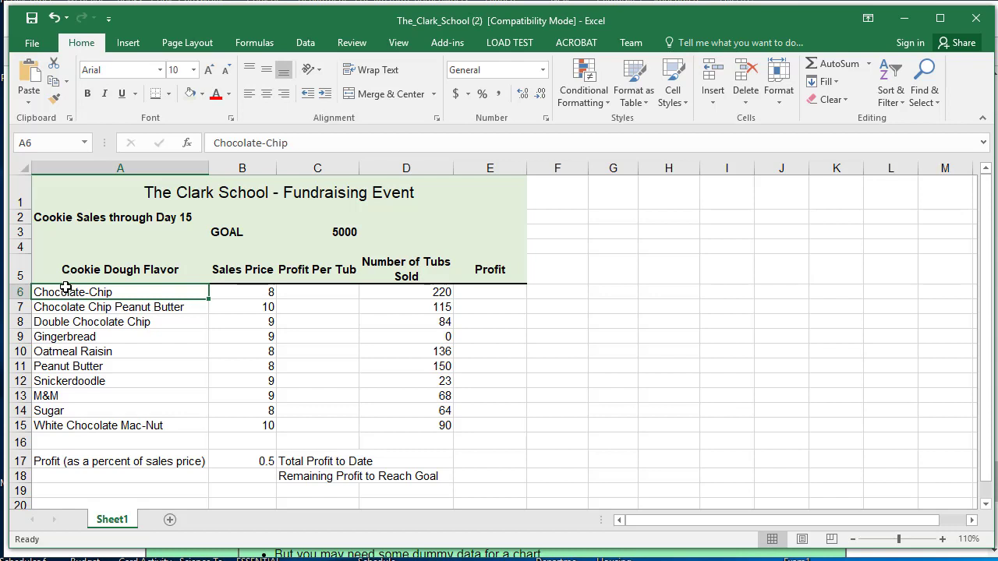
{"action": "left_click", "coordinate": [275, 269]}
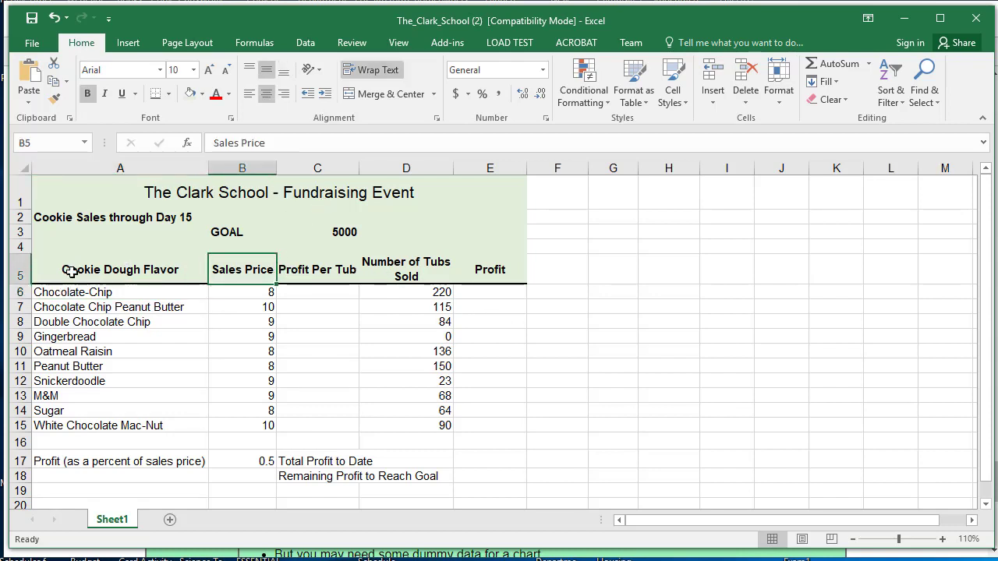
{"action": "left_click_drag", "start_coordinate": [70, 271], "coordinate": [499, 425]}
{"action": "left_click", "coordinate": [168, 93]}
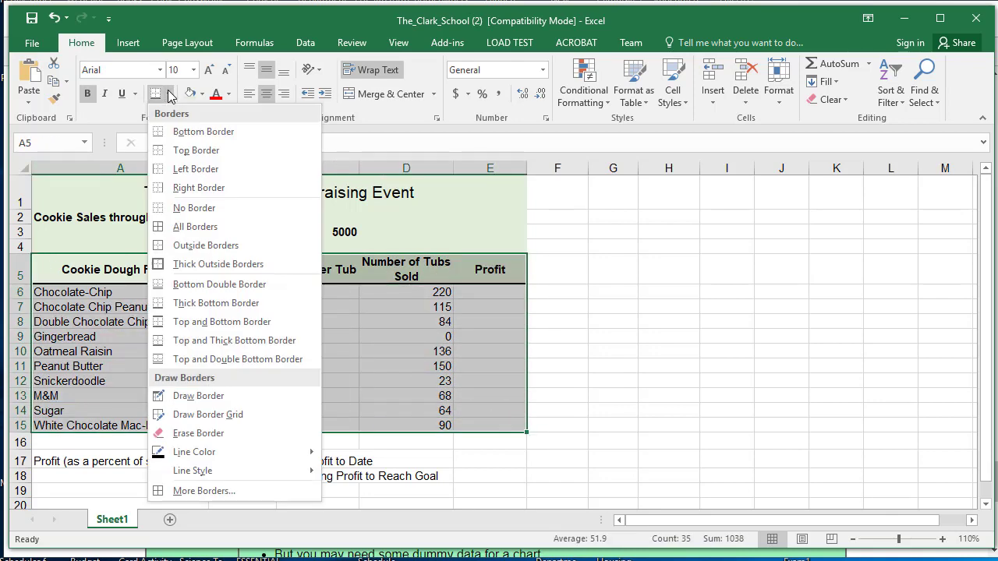
{"action": "left_click", "coordinate": [191, 226]}
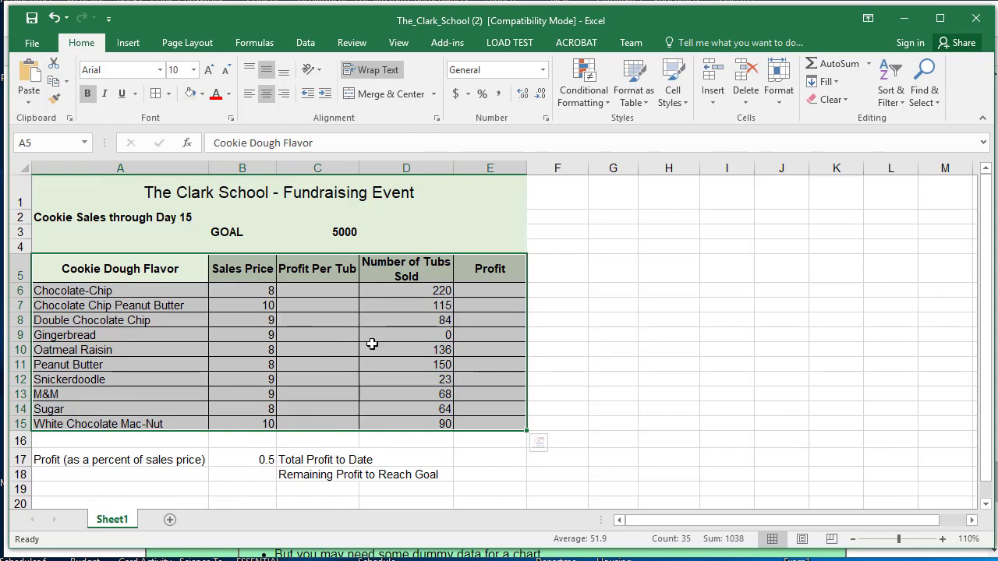
{"action": "left_click", "coordinate": [387, 356]}
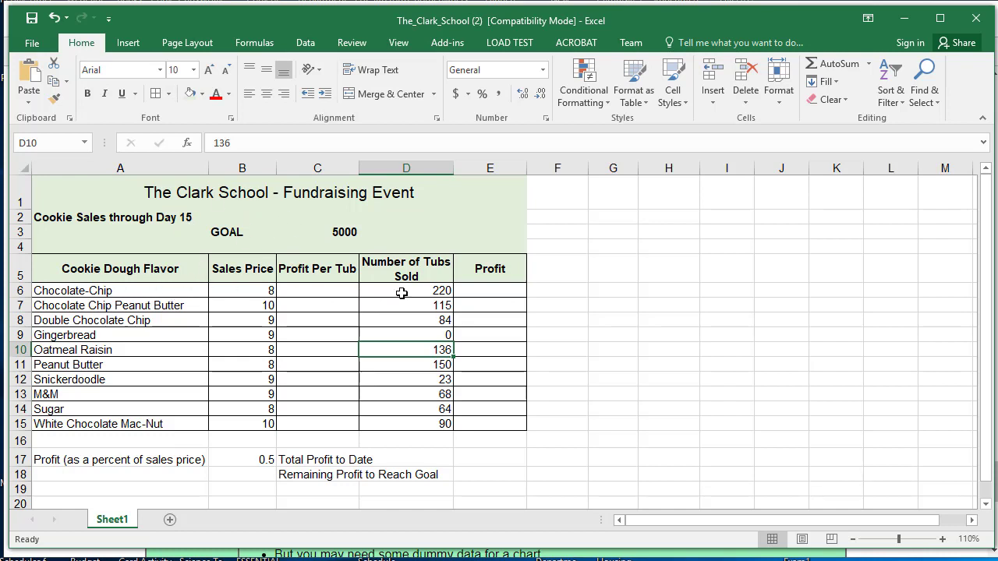
Open the empty Profit Per Tub cell C6 for editing.
{"action": "left_click", "coordinate": [312, 290]}
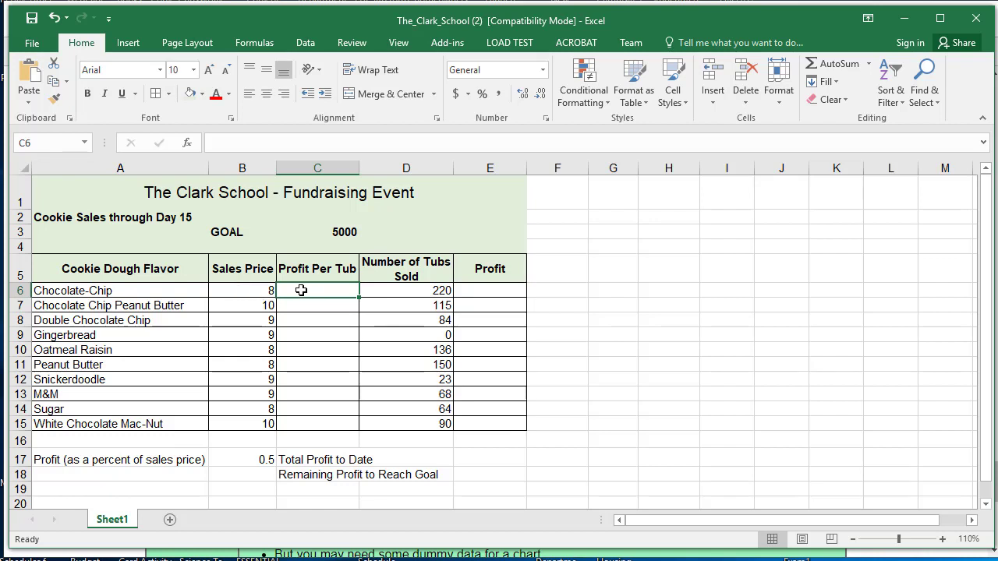
{"action": "left_click", "coordinate": [233, 143]}
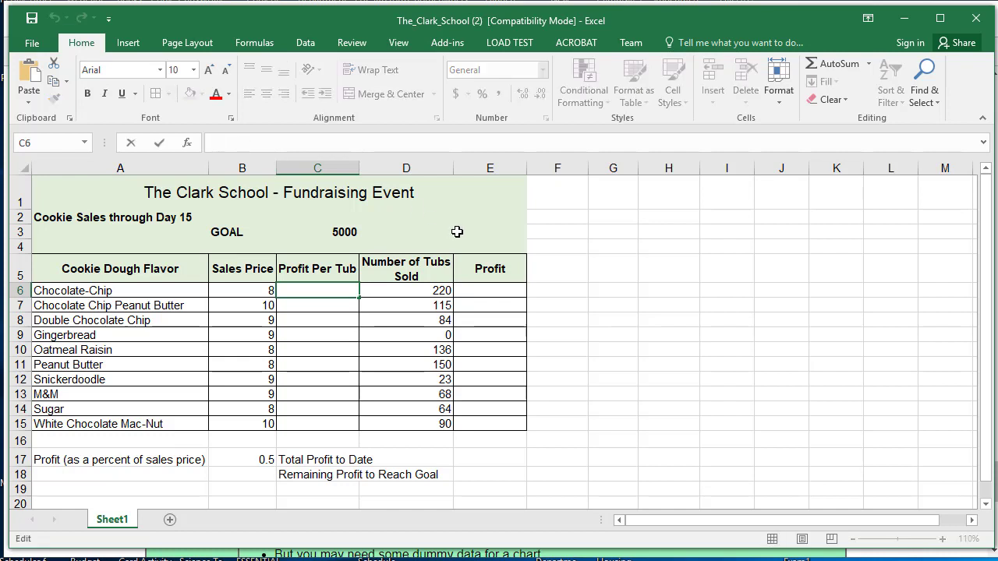
{"action": "type", "text": "="}
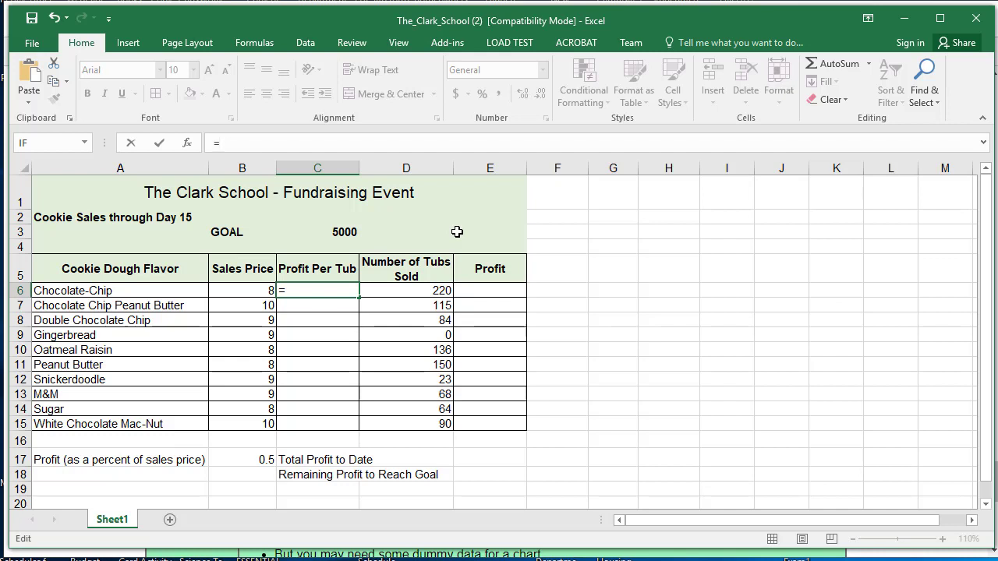
{"action": "key", "text": "BackSpace"}
{"action": "type", "text": "=b2"}
{"action": "key", "text": "BackSpace"}
{"action": "key", "text": "BackSpace"}
{"action": "key", "text": "BackSpace"}
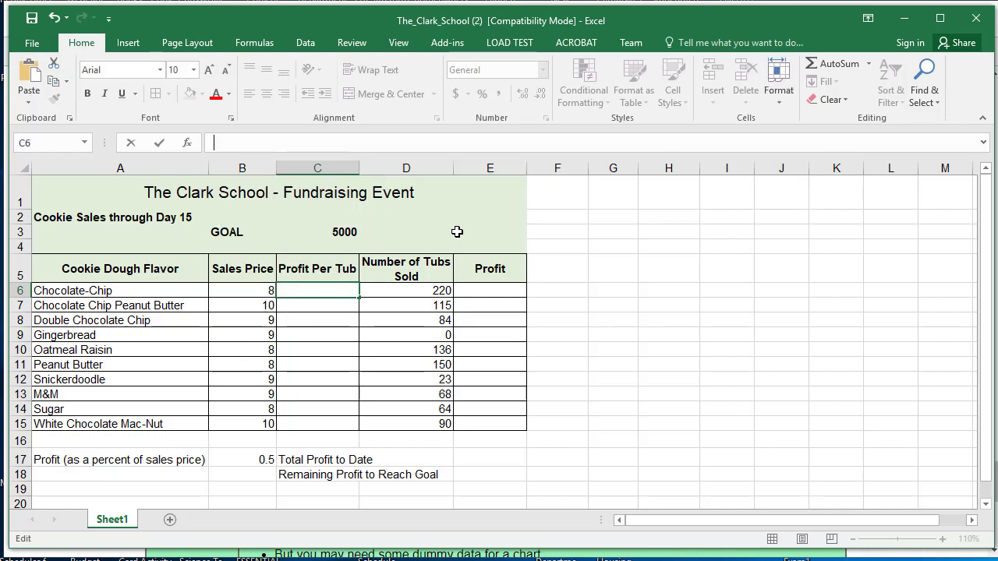
Enter B6 without an equals sign in the Profit Per Tub cell for Chocolate-Chip, C6.
{"action": "type", "text": "B2"}
{"action": "key", "text": "BackSpace"}
{"action": "type", "text": "6"}
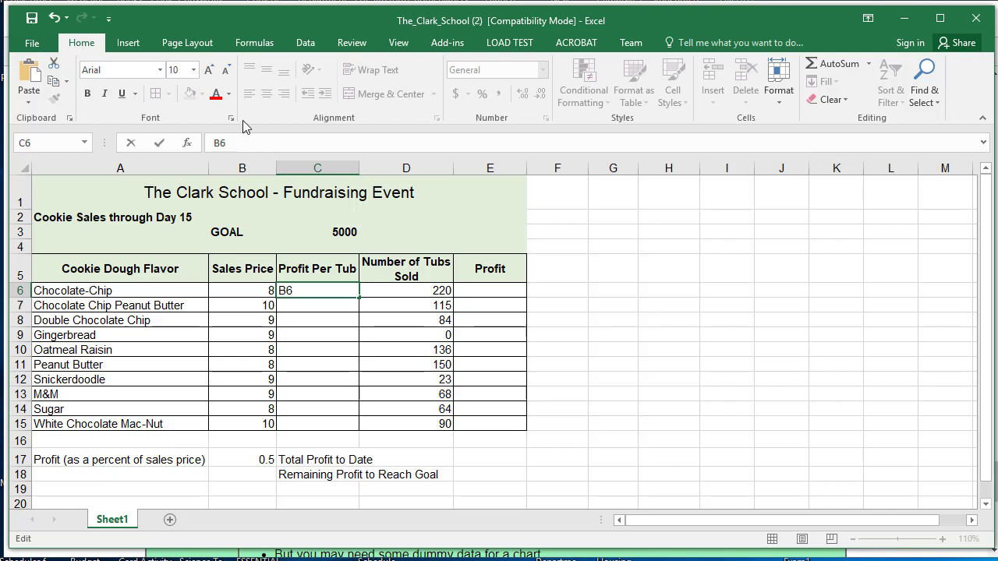
{"action": "left_click", "coordinate": [159, 143]}
{"action": "left_click", "coordinate": [328, 319]}
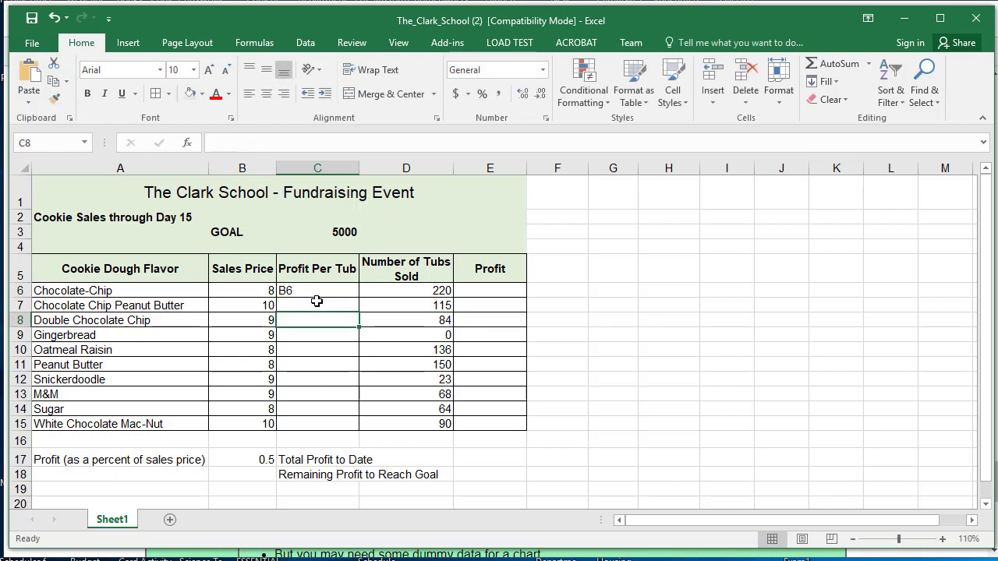
Turn the entry in C6 into the formula =B6.
{"action": "left_click", "coordinate": [317, 290]}
{"action": "left_click", "coordinate": [215, 143]}
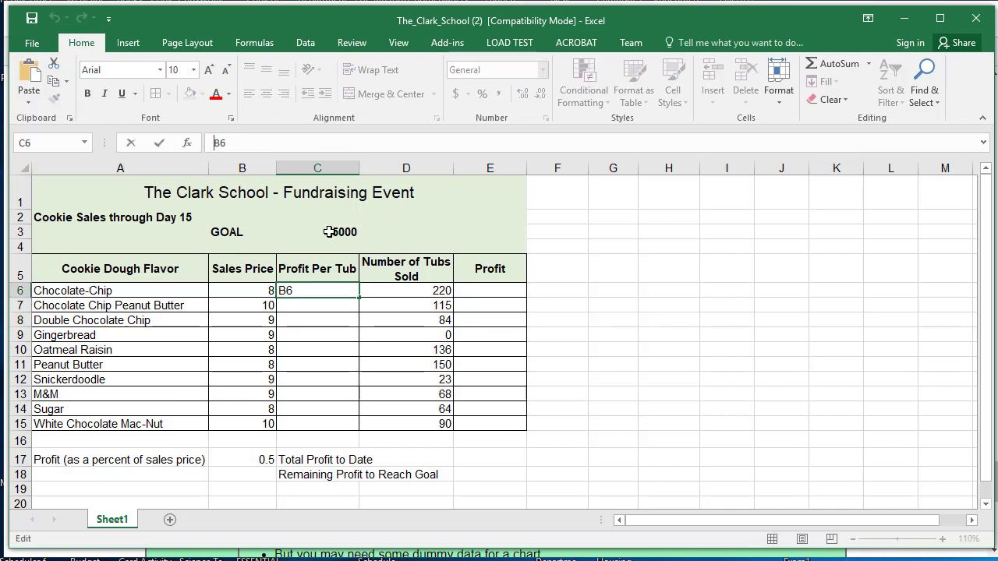
{"action": "type", "text": "="}
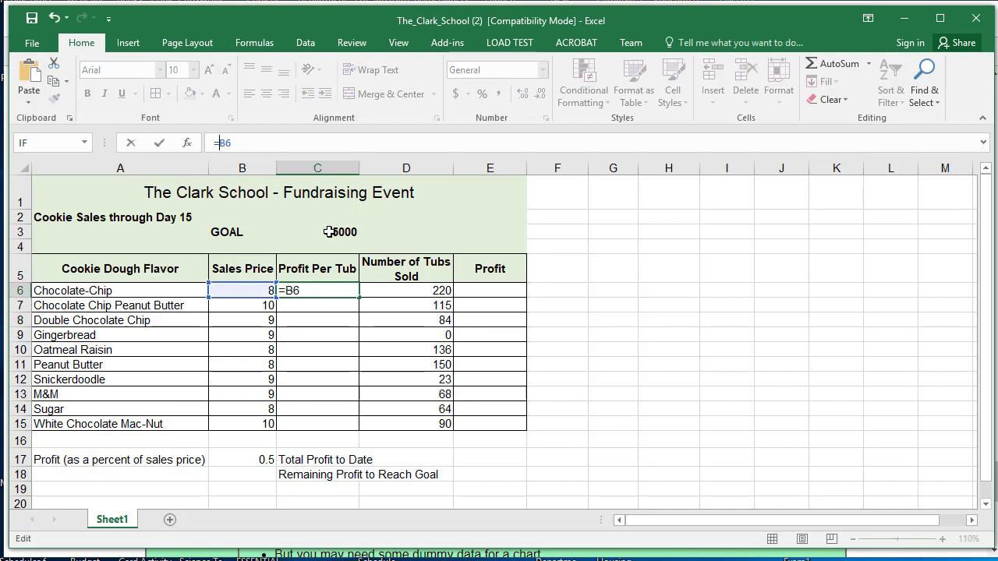
{"action": "left_click", "coordinate": [159, 143]}
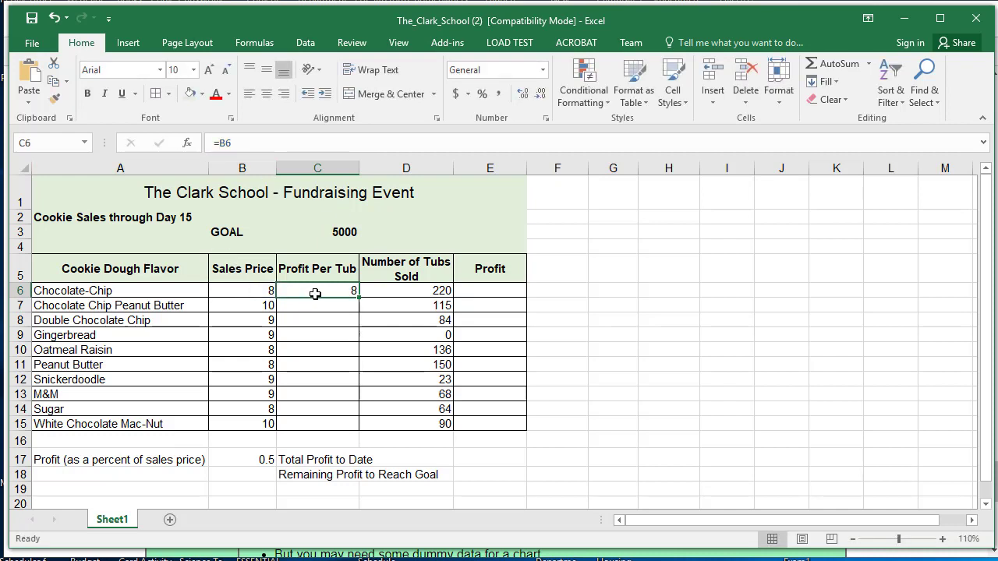
Extend the formula in C6 to =B6*B17 and copy it down through C15.
{"action": "left_click", "coordinate": [250, 143]}
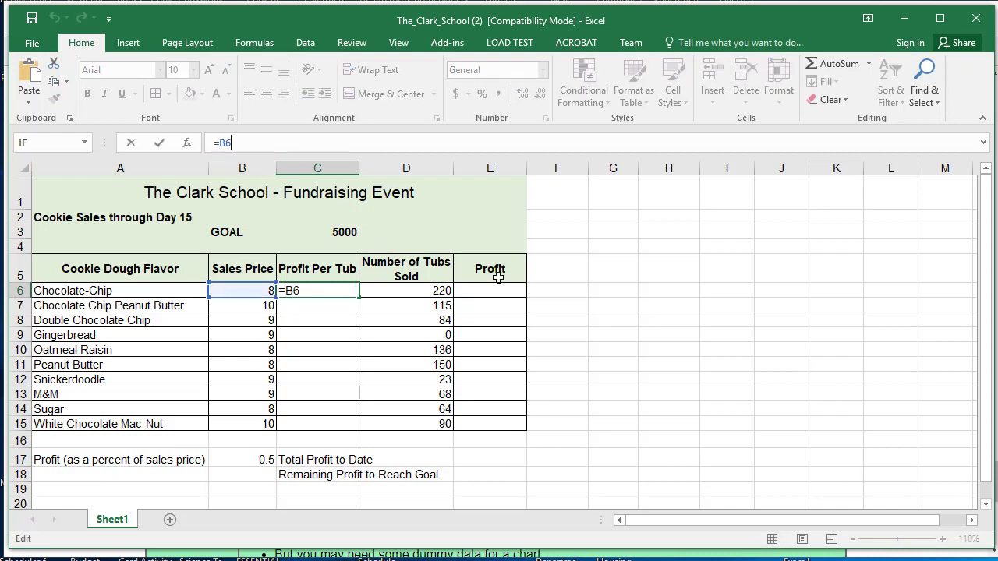
{"action": "type", "text": "*"}
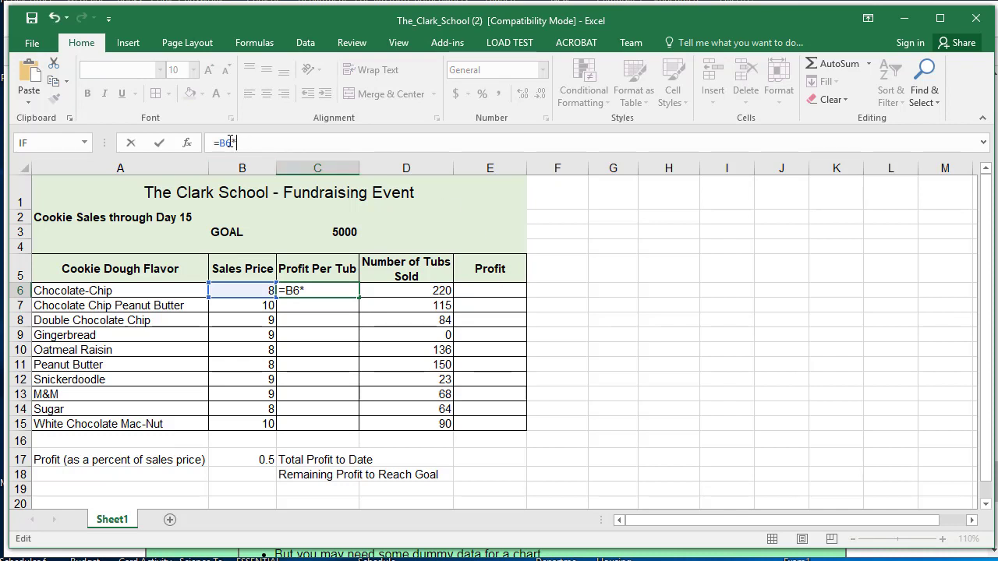
{"action": "left_click", "coordinate": [251, 461]}
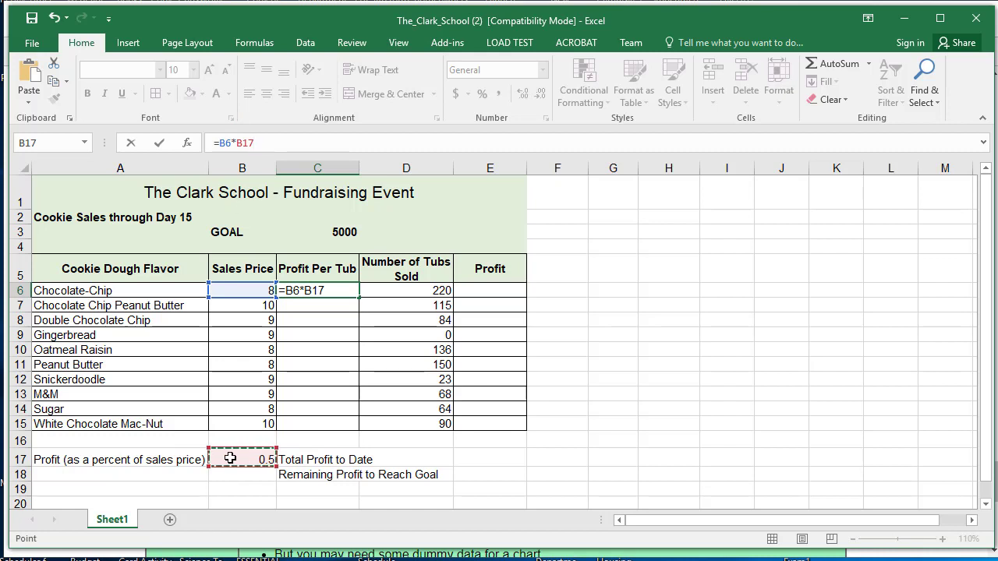
{"action": "left_click", "coordinate": [159, 144]}
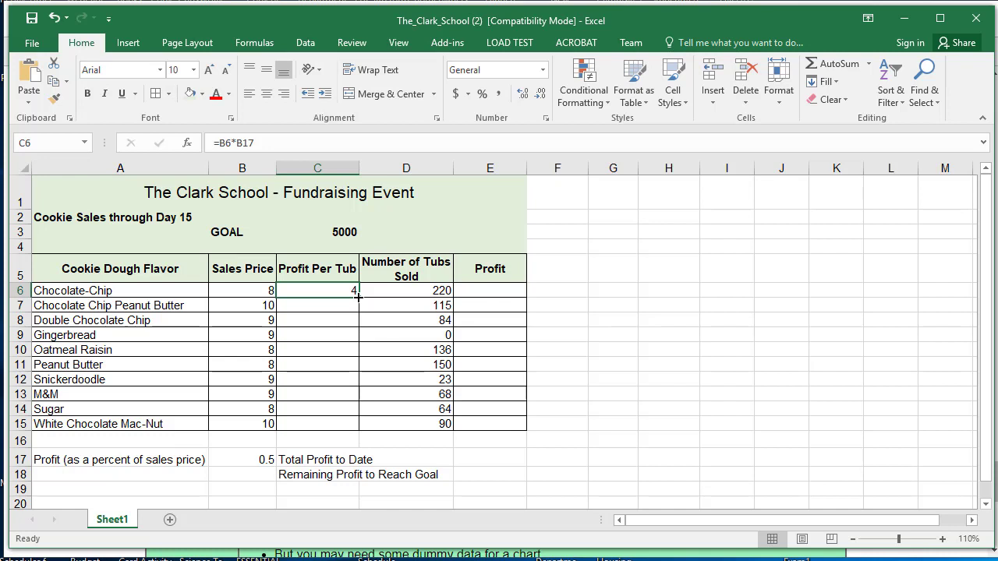
{"action": "left_click_drag", "start_coordinate": [357, 296], "coordinate": [352, 425]}
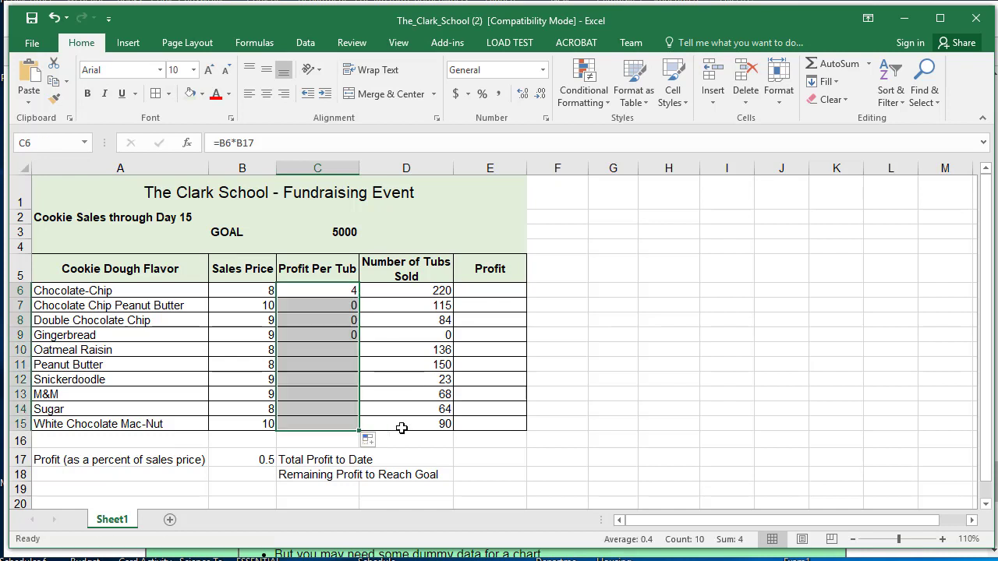
Examine which cells the copied formula in C9 refers to, and return to the original formula in C6.
{"action": "left_click", "coordinate": [338, 340]}
{"action": "left_click", "coordinate": [335, 392]}
{"action": "left_click", "coordinate": [335, 335]}
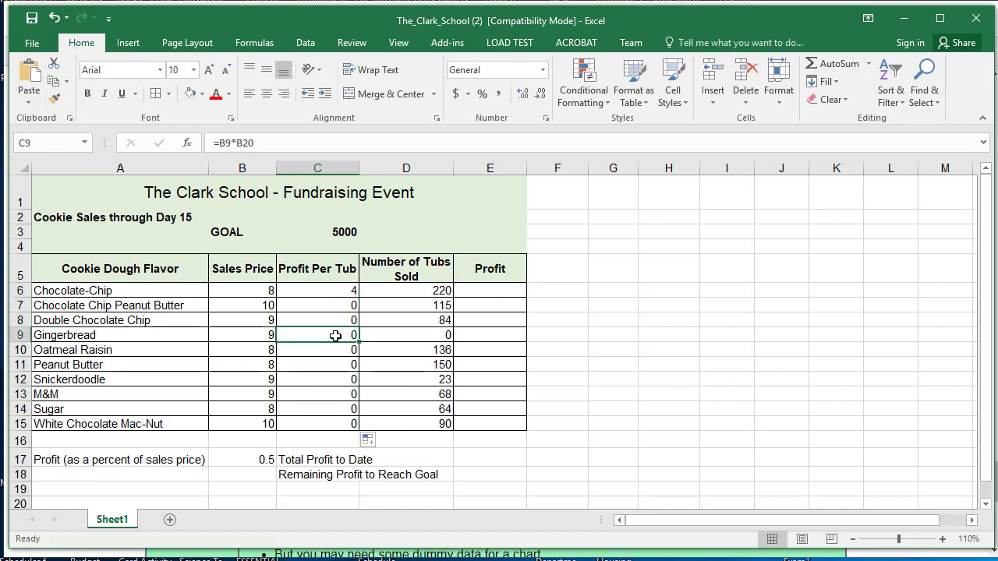
{"action": "left_click", "coordinate": [245, 141]}
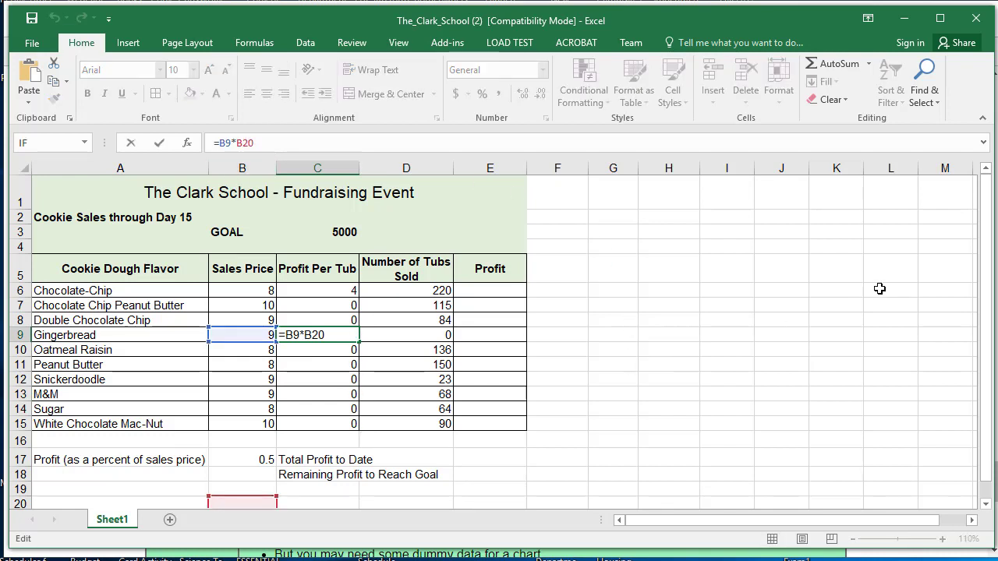
{"action": "mouse_move", "coordinate": [987, 298]}
{"action": "left_mouse_down"}
{"action": "mouse_move", "coordinate": [989, 314]}
{"action": "mouse_move", "coordinate": [981, 292]}
{"action": "left_mouse_up"}
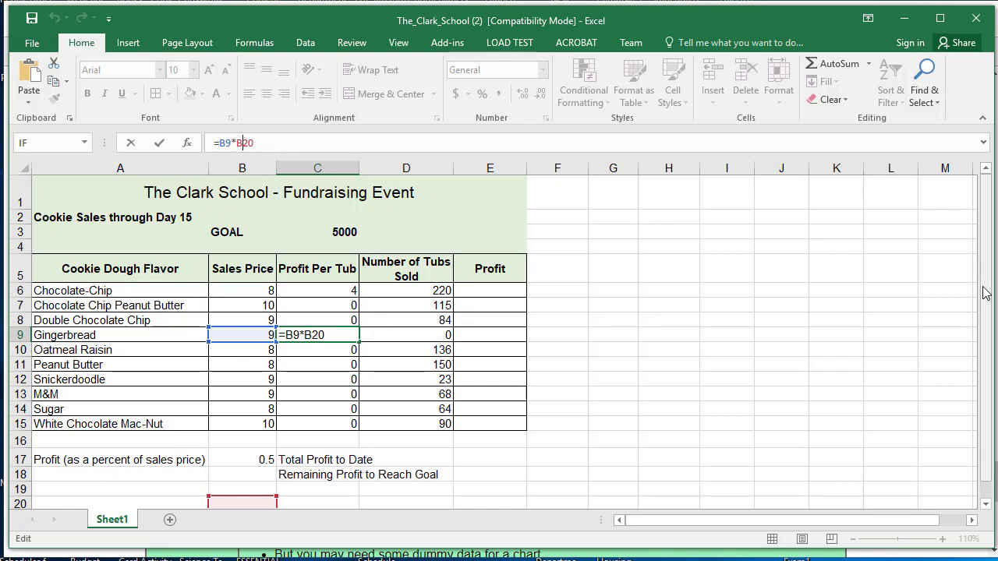
{"action": "left_click_drag", "start_coordinate": [987, 293], "coordinate": [988, 318]}
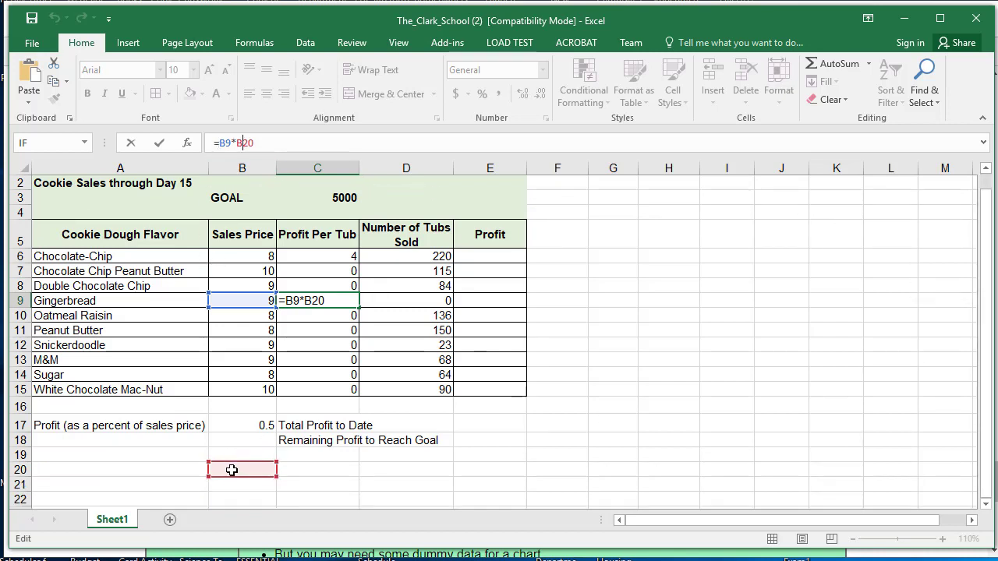
{"action": "left_click", "coordinate": [130, 148]}
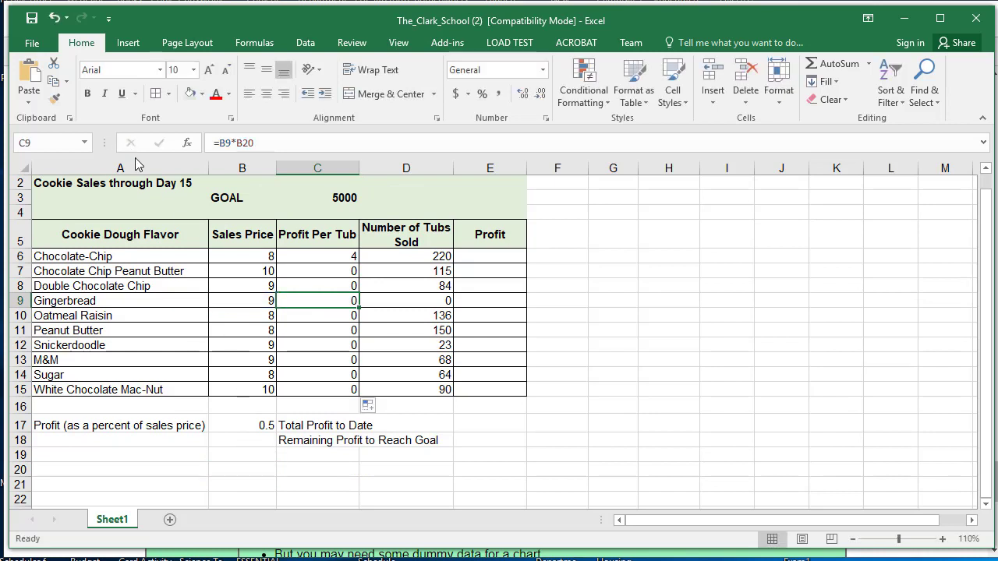
{"action": "left_click", "coordinate": [324, 256]}
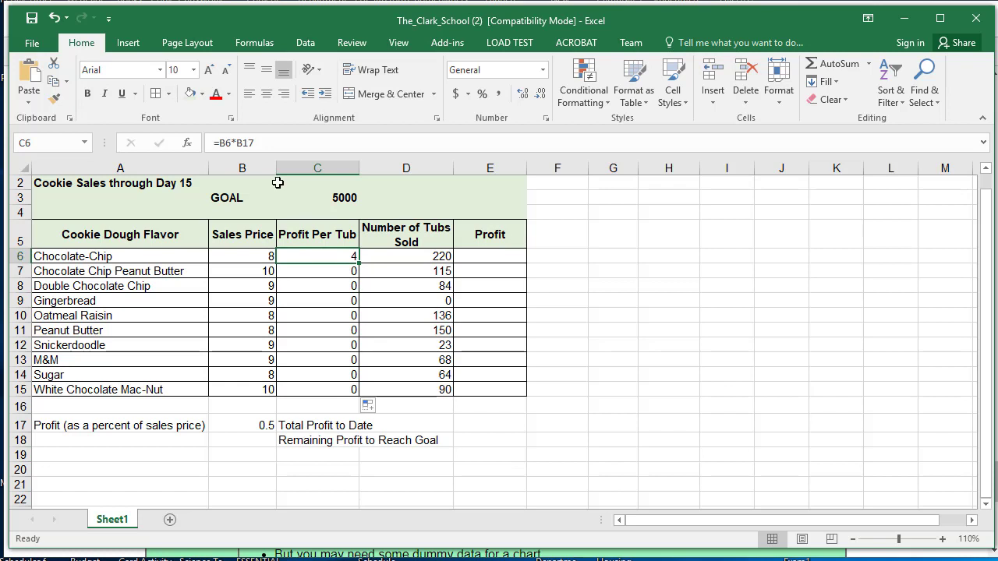
Examine how the cell references change in the copied Profit Per Tub formulas down to row 15, and return to C6.
{"action": "key", "text": "Down"}
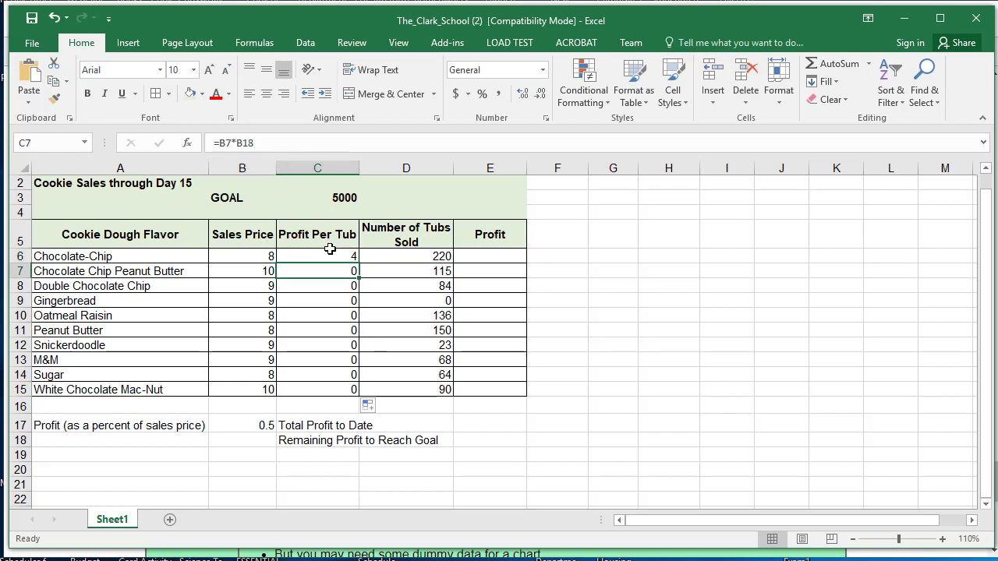
{"action": "key", "text": "Down"}
{"action": "key", "text": "Down"}
{"action": "key", "text": "Down"}
{"action": "key", "text": "Down"}
{"action": "key", "text": "Down"}
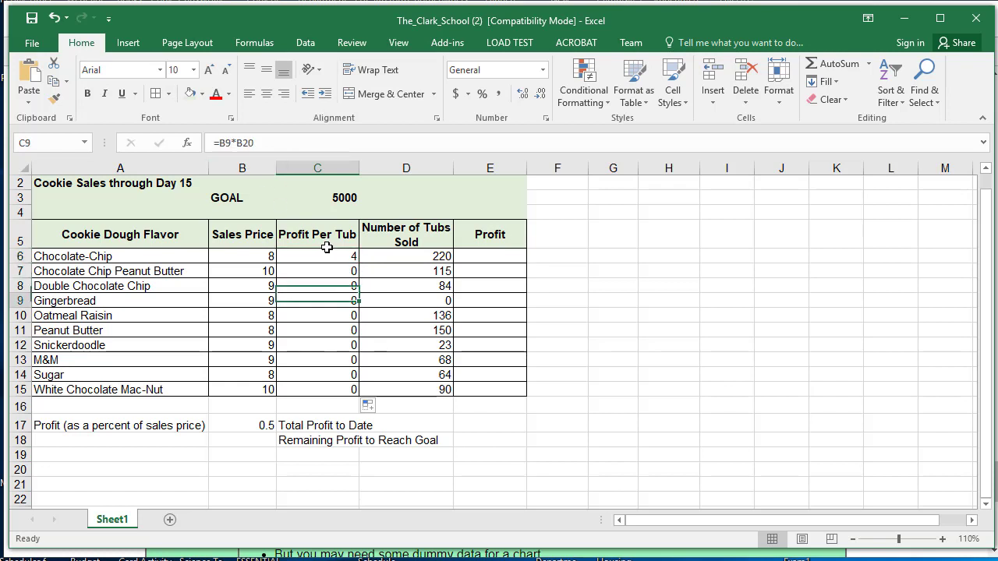
{"action": "key", "text": "Down"}
{"action": "key", "text": "Down"}
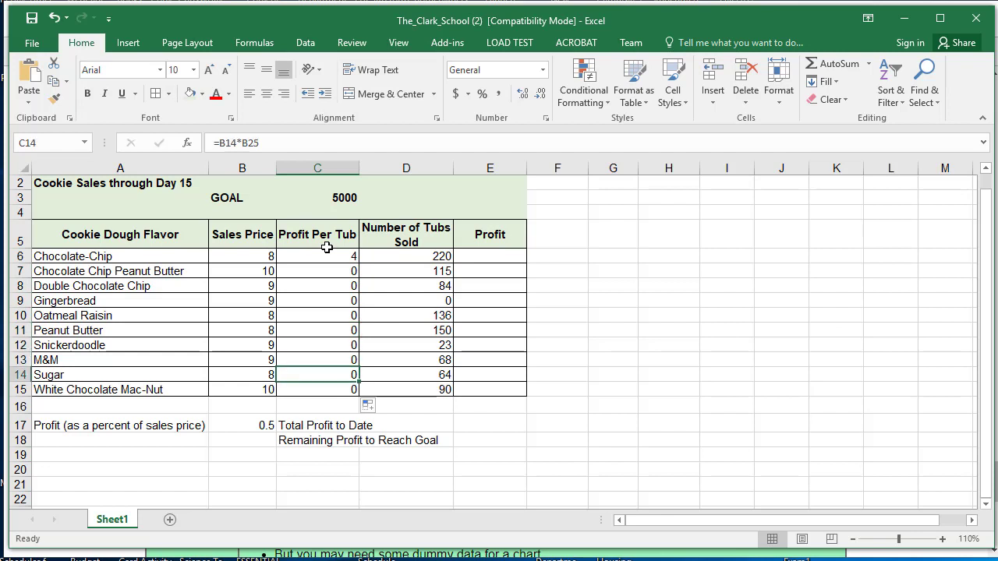
{"action": "key", "text": "Down"}
{"action": "key", "text": "Up"}
{"action": "key", "text": "Up"}
{"action": "key", "text": "Up"}
{"action": "key", "text": "Up"}
{"action": "key", "text": "Up"}
{"action": "key", "text": "Up"}
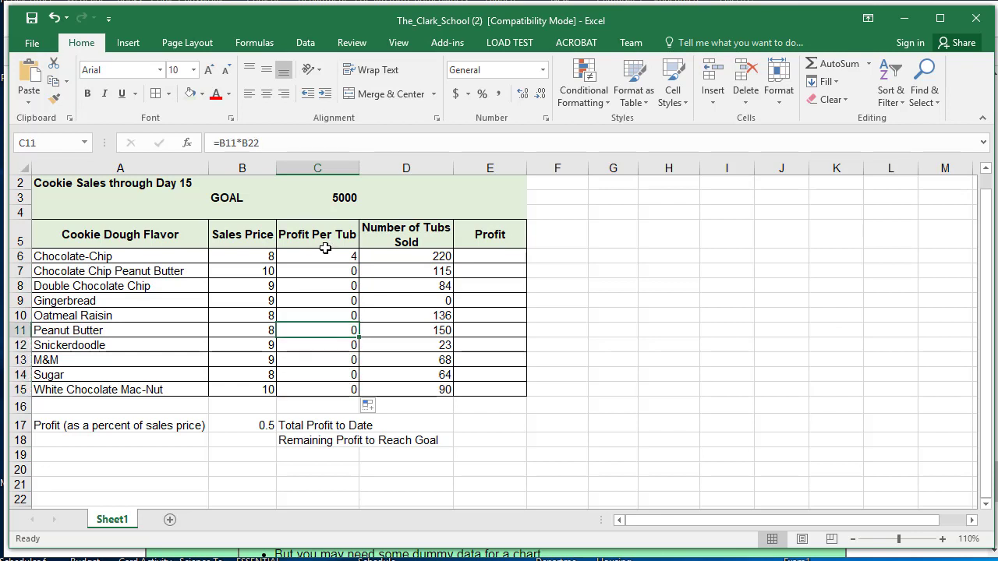
{"action": "key", "text": "Up"}
{"action": "key", "text": "Up"}
{"action": "key", "text": "Up"}
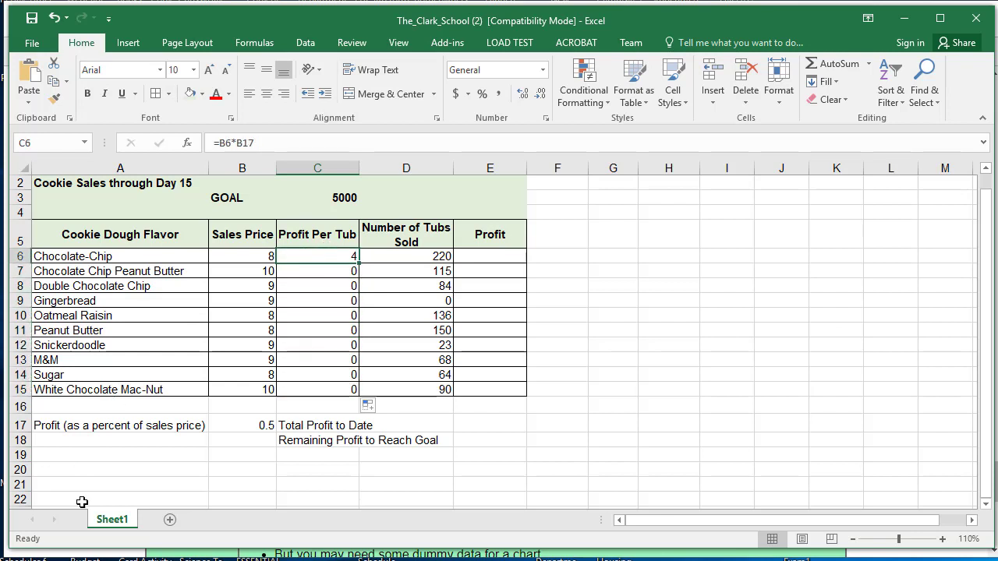
Change the Chocolate-Chip Profit Per Tub formula in C6 to =B6*B$17 and copy it down through C15.
{"action": "left_click", "coordinate": [244, 143]}
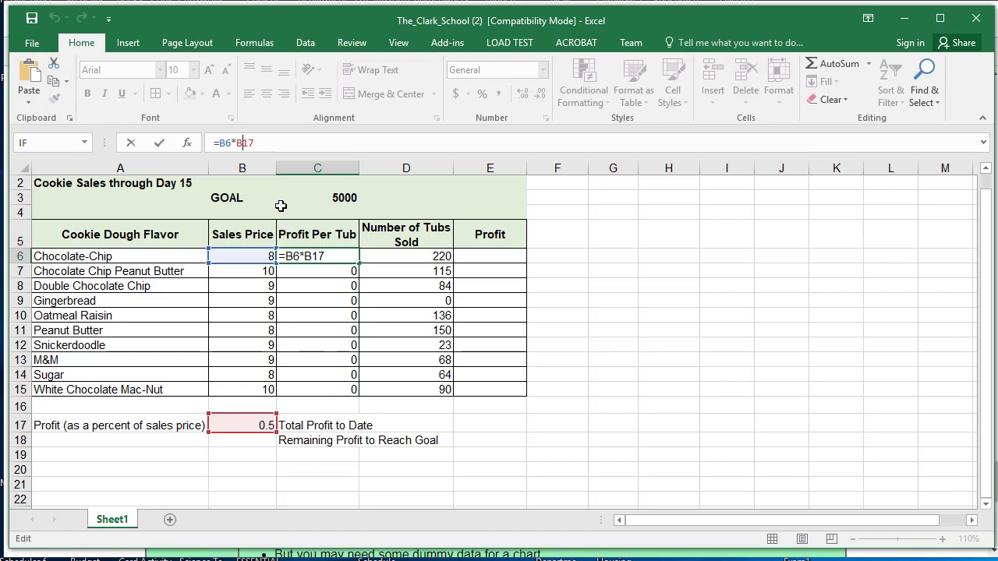
{"action": "type", "text": "$"}
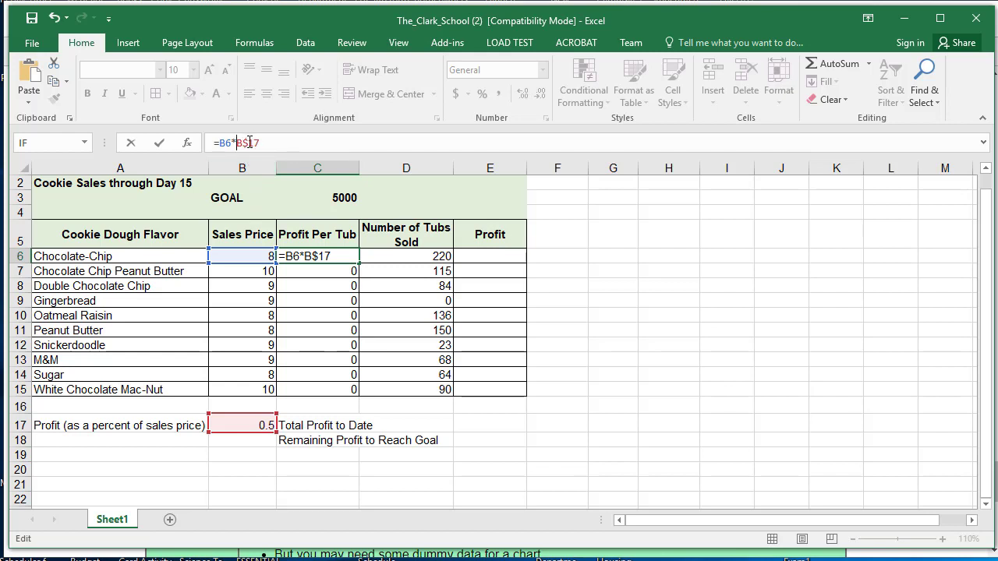
{"action": "left_click", "coordinate": [159, 142]}
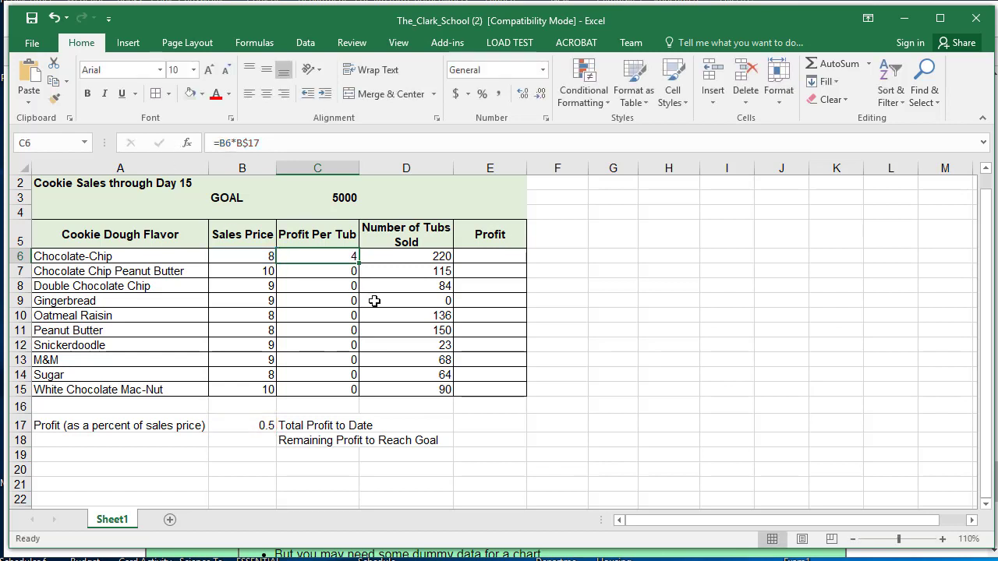
{"action": "left_click_drag", "start_coordinate": [359, 262], "coordinate": [357, 402]}
Check the references in the recopied Profit Per Tub formulas from C6 down to C11, and return to C6.
{"action": "left_click", "coordinate": [336, 256]}
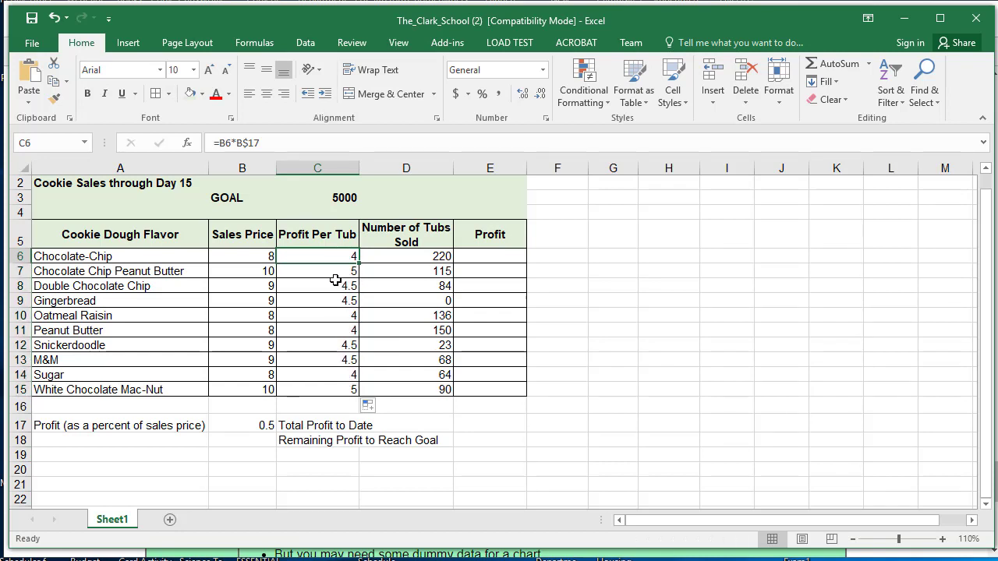
{"action": "key", "text": "Down"}
{"action": "key", "text": "Down"}
{"action": "key", "text": "Down"}
{"action": "key", "text": "Down"}
{"action": "key", "text": "Down"}
{"action": "key", "text": "Down"}
{"action": "key", "text": "Up"}
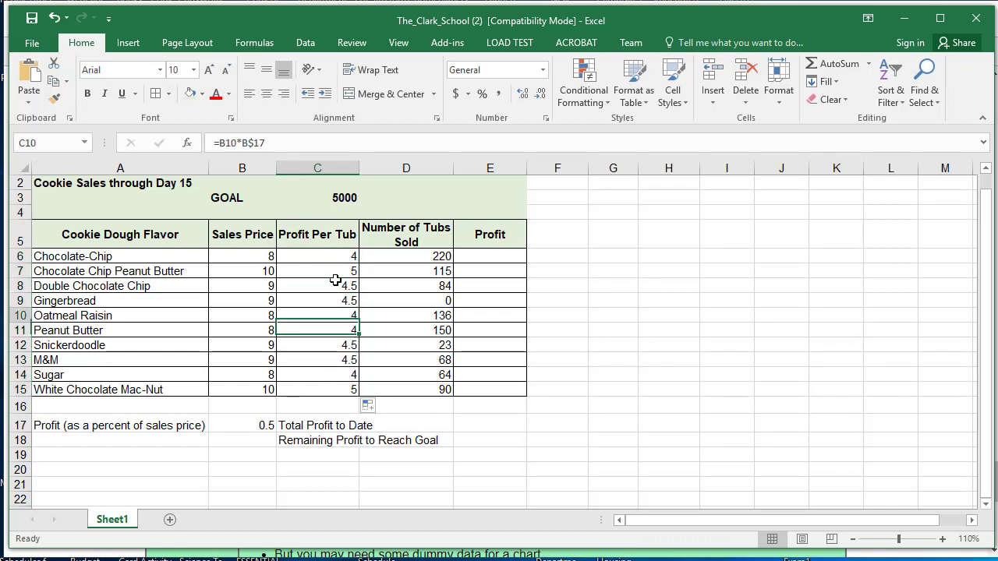
{"action": "key", "text": "Up"}
{"action": "key", "text": "Up"}
{"action": "key", "text": "Up"}
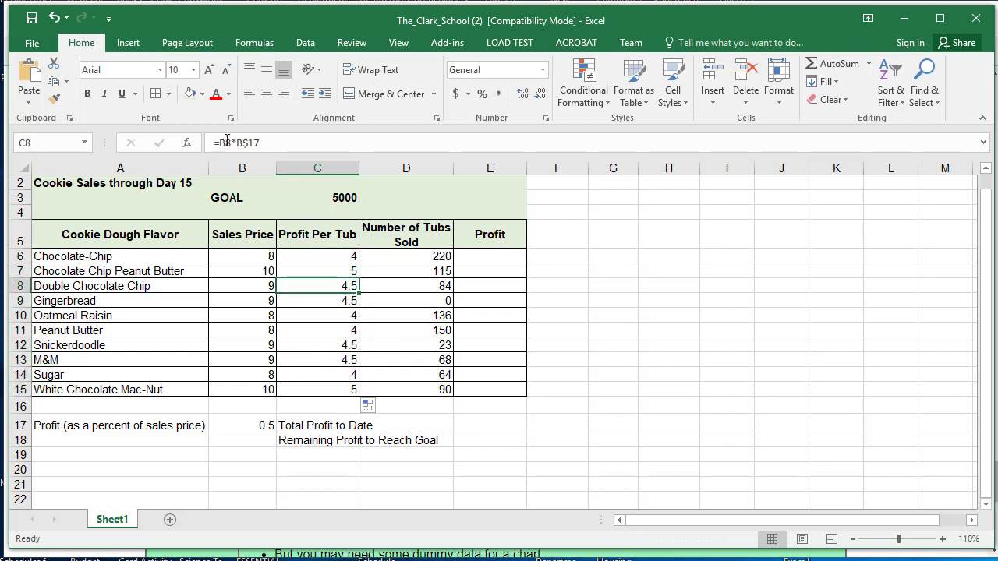
{"action": "key", "text": "Down"}
{"action": "key", "text": "Down"}
{"action": "key", "text": "Down"}
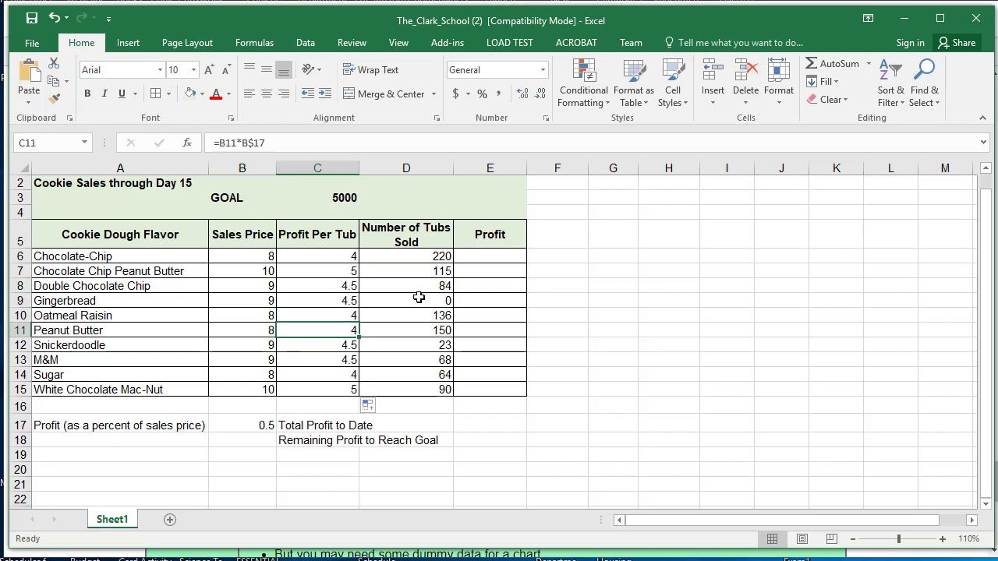
{"action": "key", "text": "Up"}
{"action": "key", "text": "Up"}
{"action": "key", "text": "Up"}
{"action": "key", "text": "Up"}
{"action": "key", "text": "Up"}
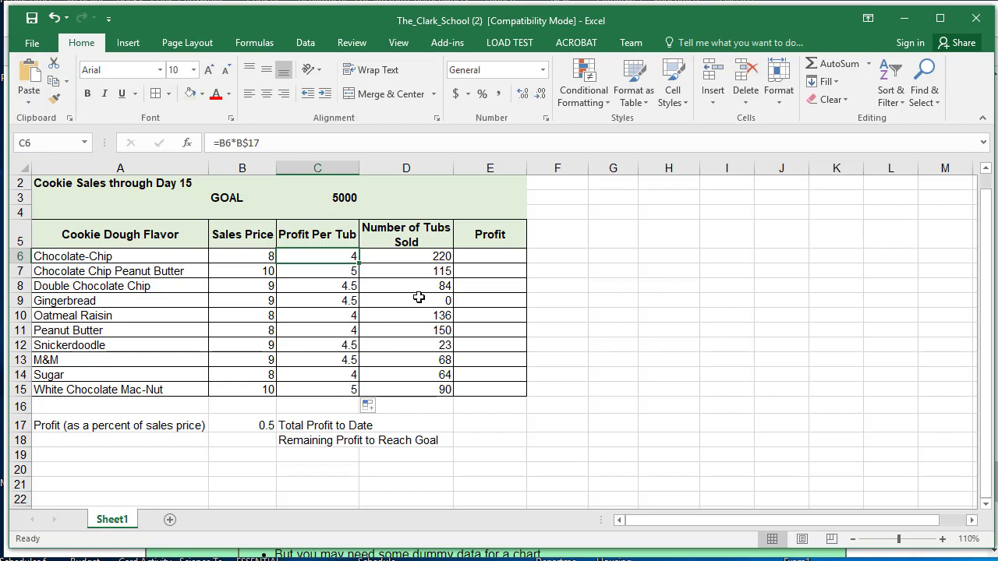
Enter the formula =C6*D6 in the Chocolate-Chip Profit cell, E6, and copy it down through E15.
{"action": "left_click", "coordinate": [377, 259]}
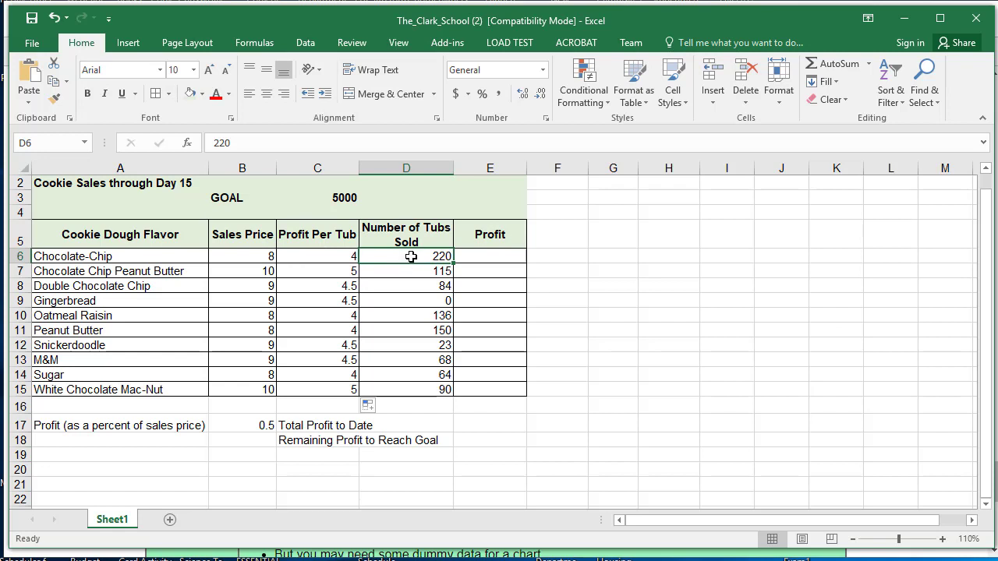
{"action": "left_click", "coordinate": [499, 254]}
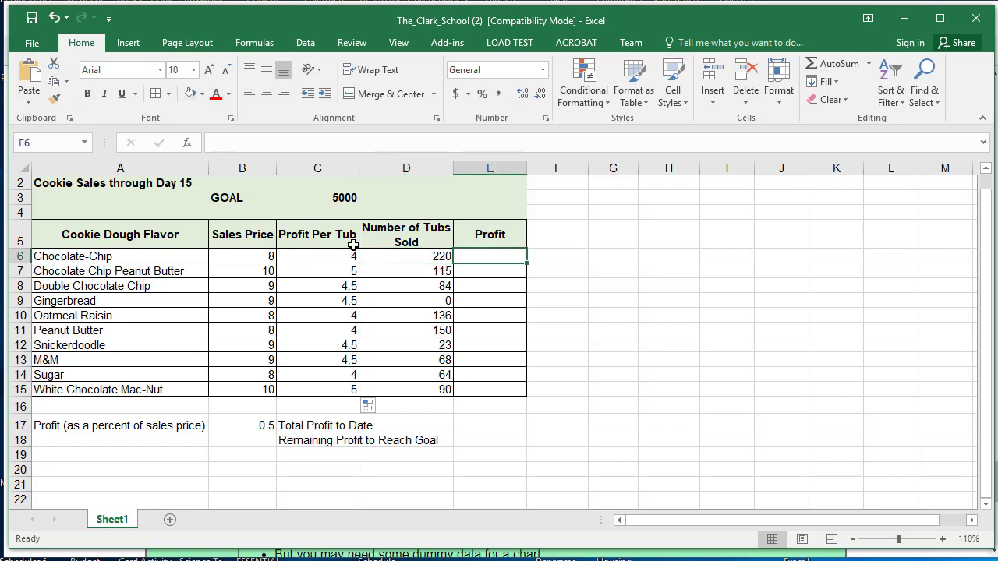
{"action": "left_click", "coordinate": [269, 143]}
{"action": "type", "text": "="}
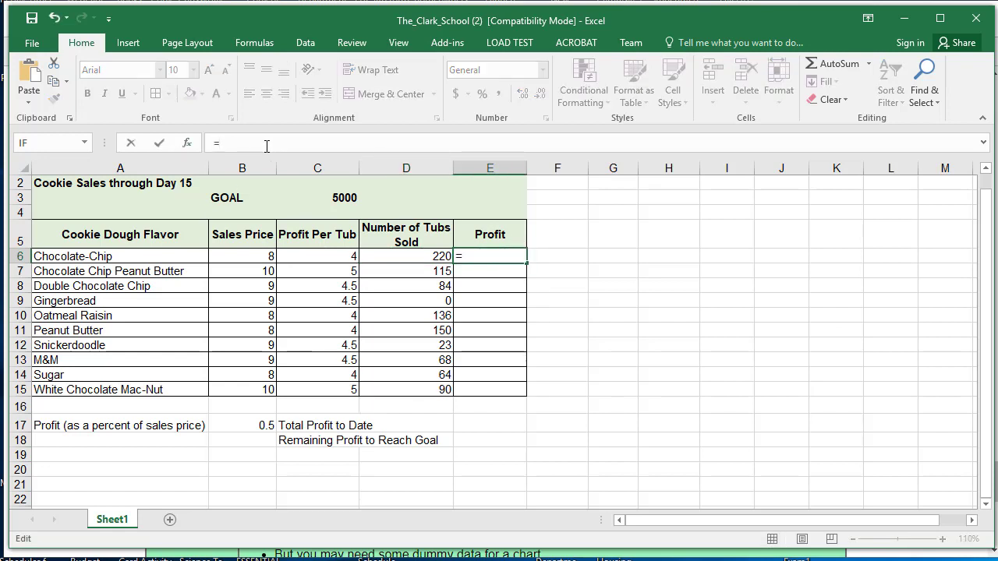
{"action": "left_click", "coordinate": [321, 255]}
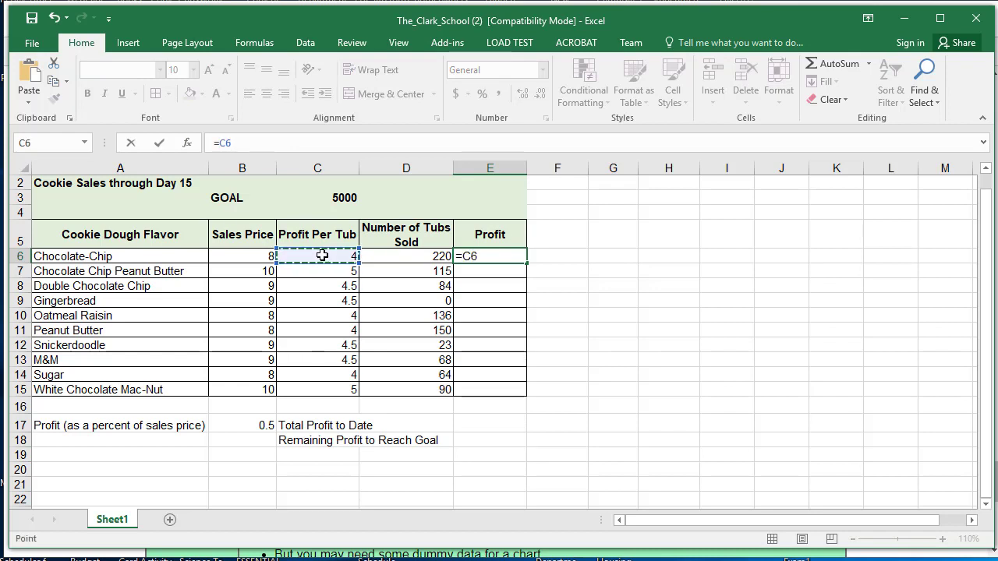
{"action": "type", "text": "*"}
{"action": "left_click", "coordinate": [399, 258]}
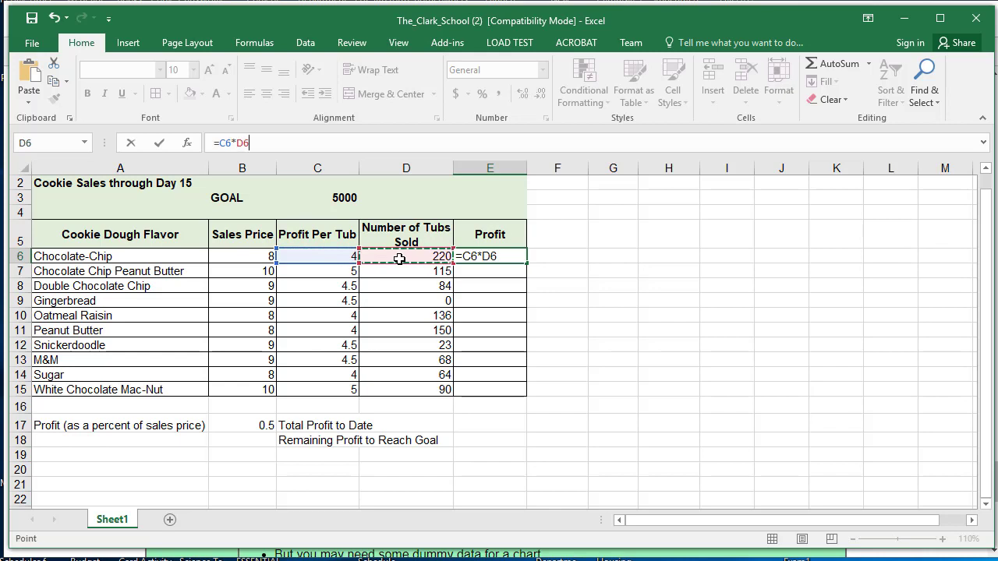
{"action": "left_click", "coordinate": [158, 143]}
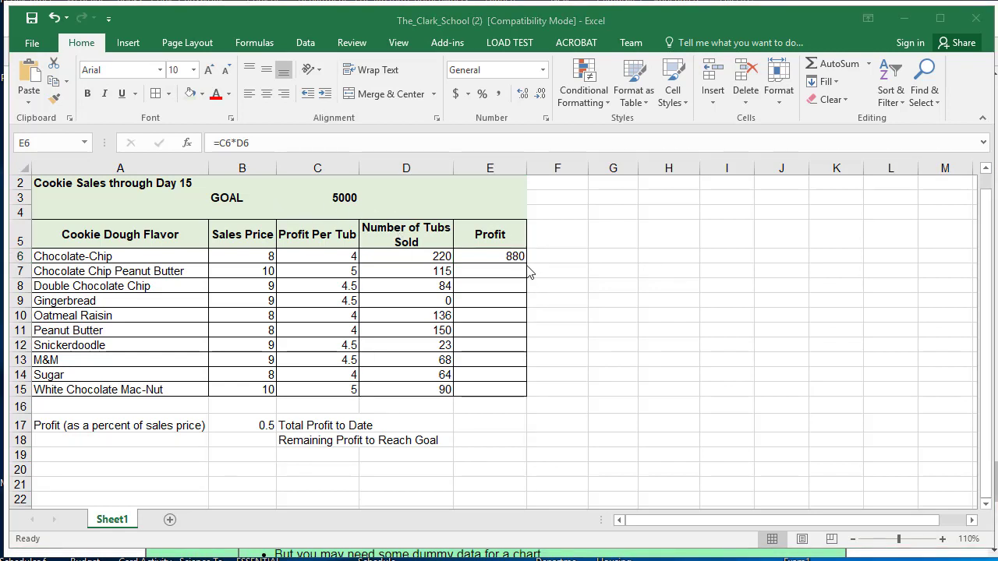
{"action": "left_click", "coordinate": [482, 255]}
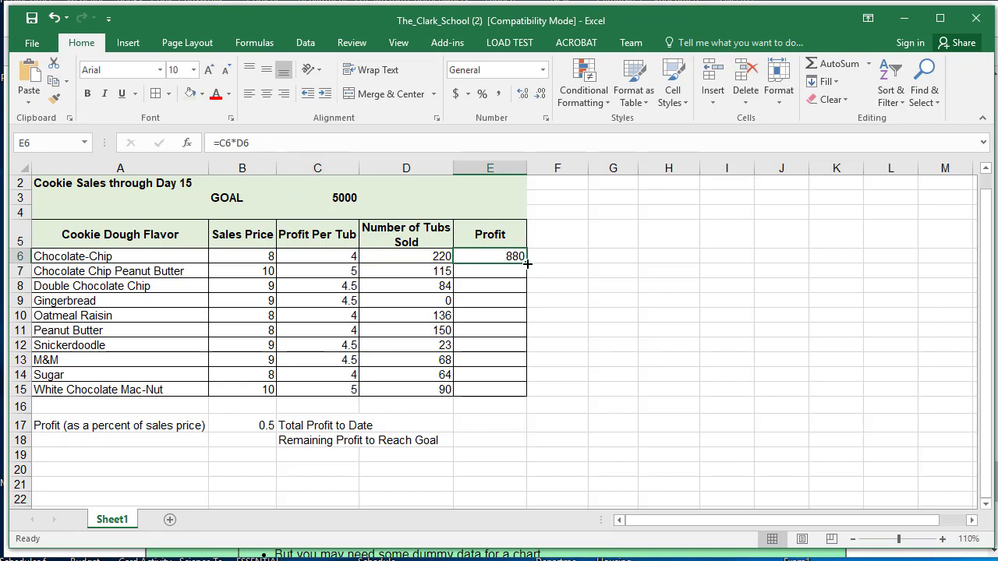
{"action": "left_click_drag", "start_coordinate": [527, 263], "coordinate": [518, 394]}
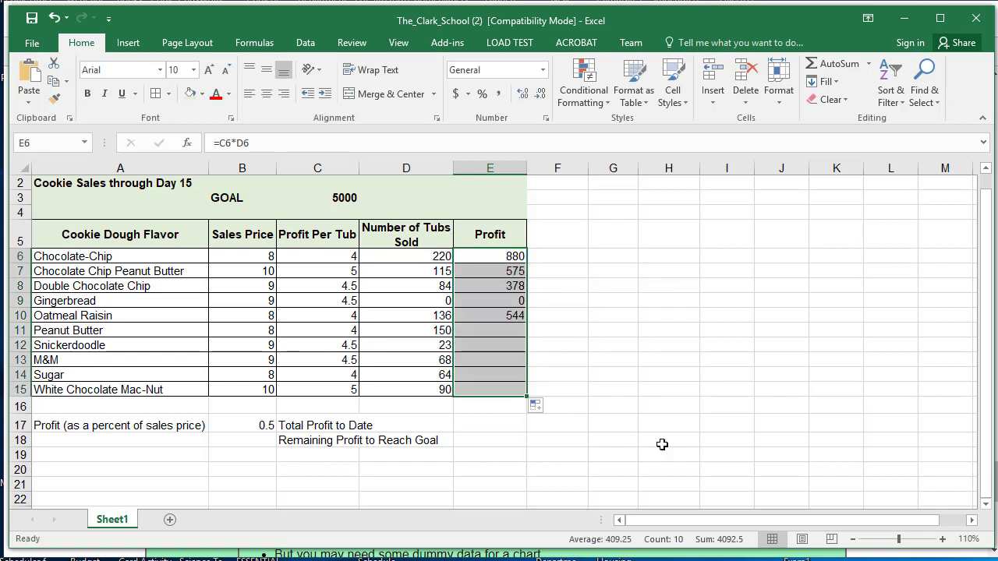
Inspect which cells the copied Profit formula for Peanut Butter in E11 refers to.
{"action": "left_click", "coordinate": [496, 335]}
{"action": "key", "text": "F2"}
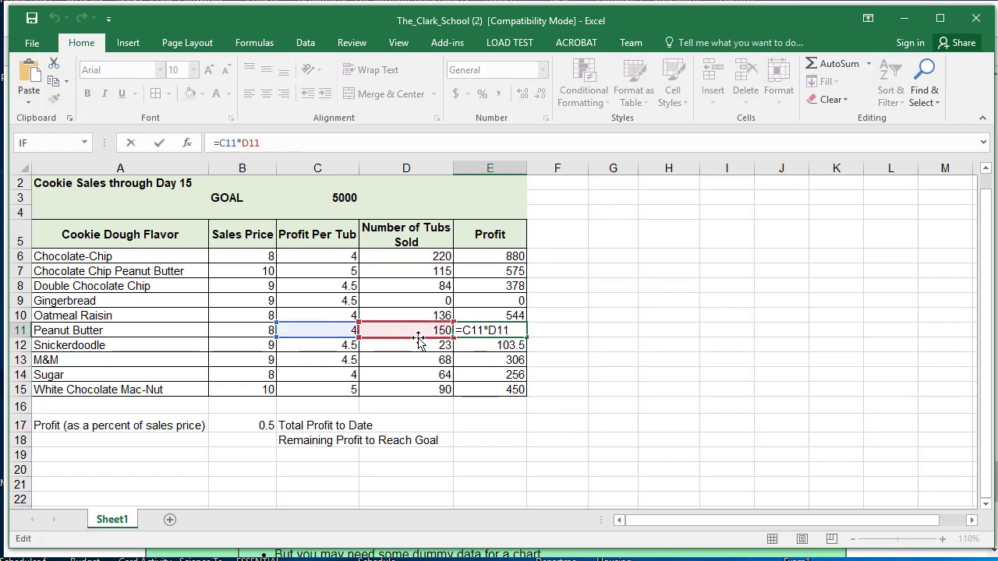
{"action": "left_click", "coordinate": [159, 143]}
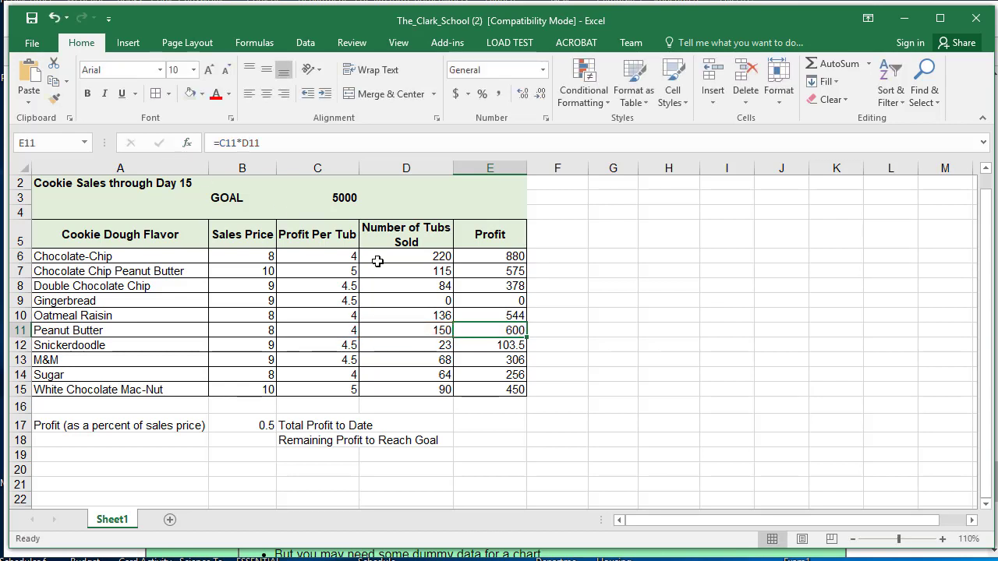
Try the formula =C6*D$6 in E6, copied down through E15, and inspect the cells that E12 refers to.
{"action": "left_click", "coordinate": [496, 250]}
{"action": "left_click", "coordinate": [244, 143]}
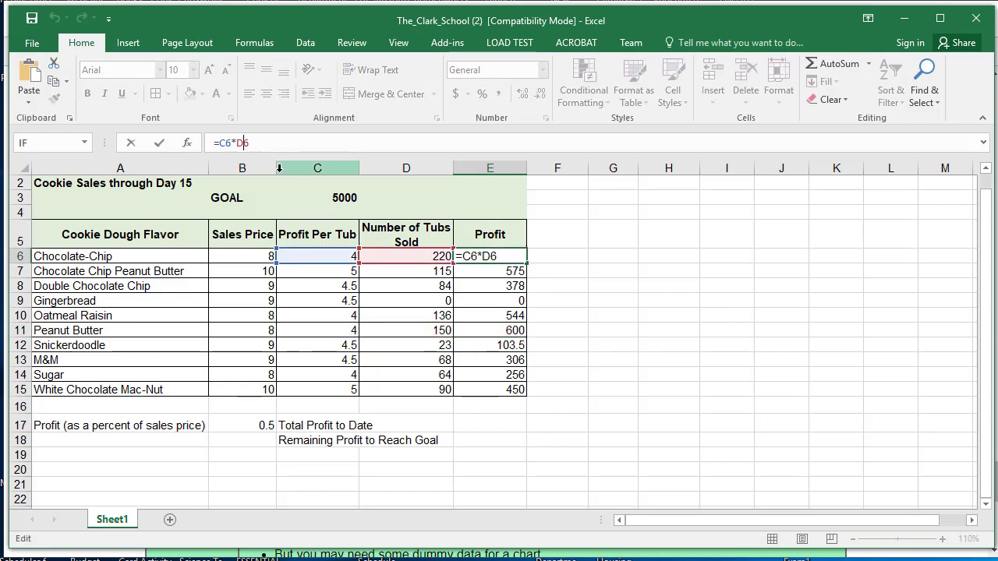
{"action": "type", "text": "$"}
{"action": "left_click", "coordinate": [159, 144]}
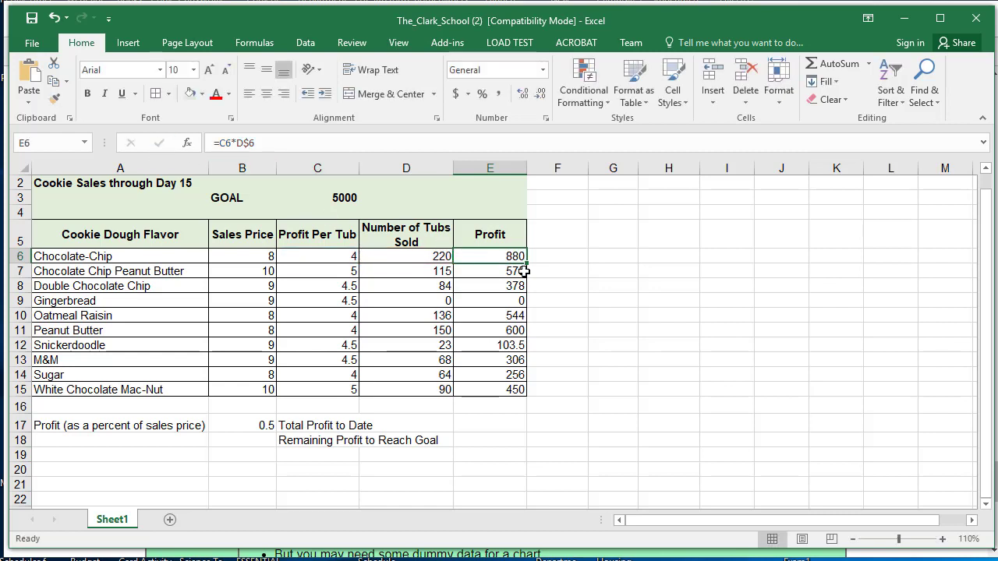
{"action": "left_click_drag", "start_coordinate": [527, 263], "coordinate": [519, 392]}
{"action": "left_click", "coordinate": [520, 347]}
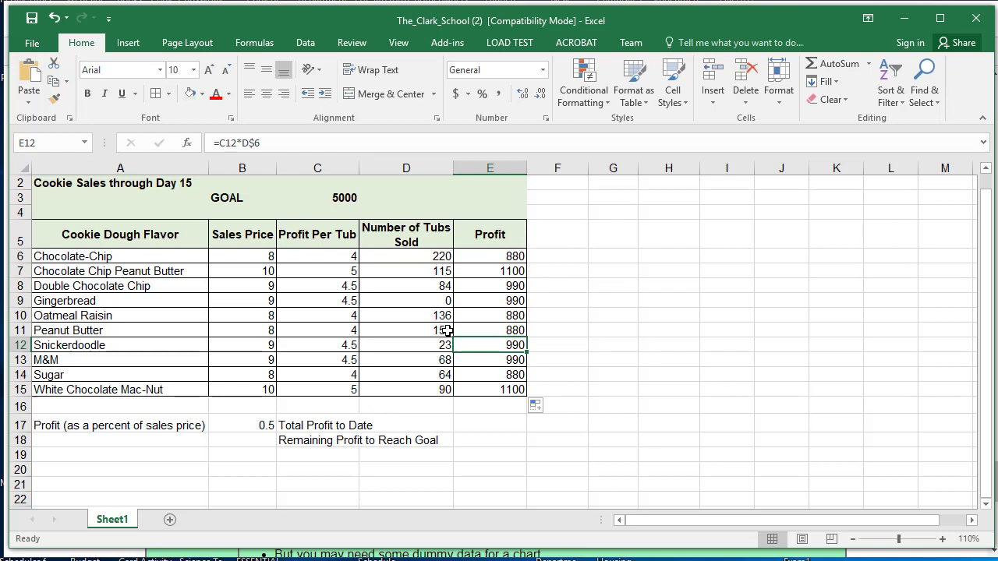
{"action": "left_click", "coordinate": [230, 142]}
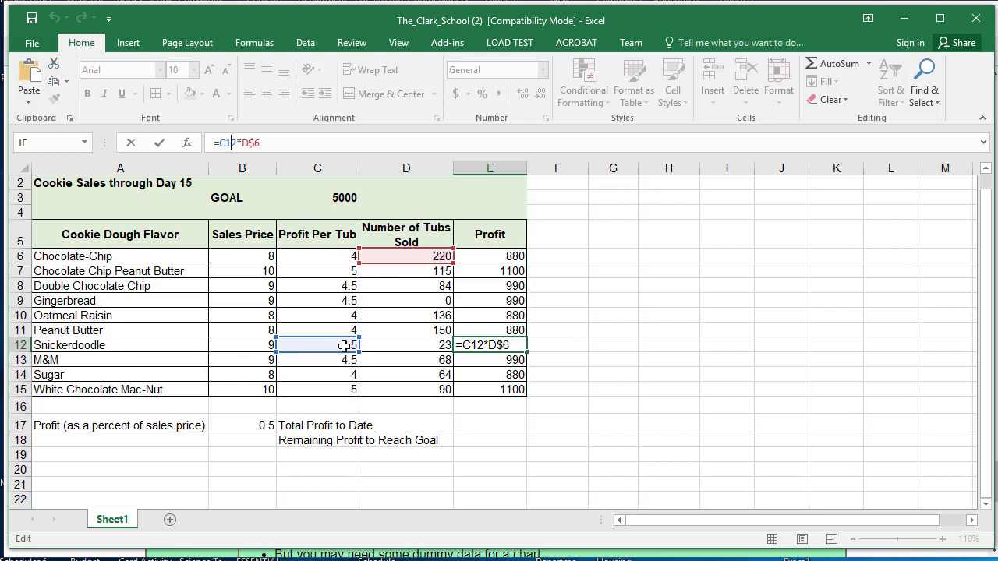
Remove the dollar sign from the E6 formula to make it =C6*D6, and recopy it down through E15.
{"action": "left_click", "coordinate": [480, 255]}
{"action": "left_click", "coordinate": [250, 143]}
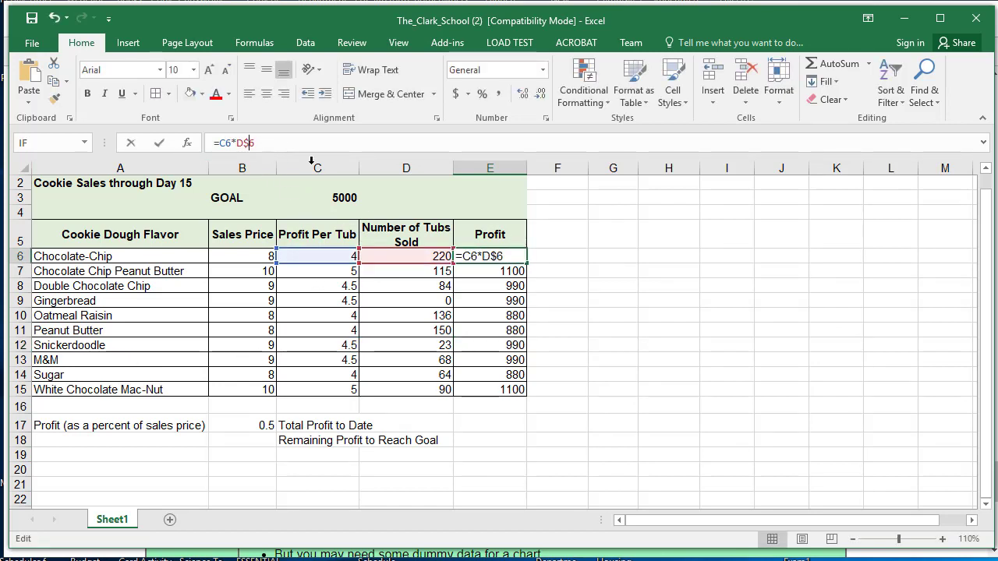
{"action": "key", "text": "BackSpace"}
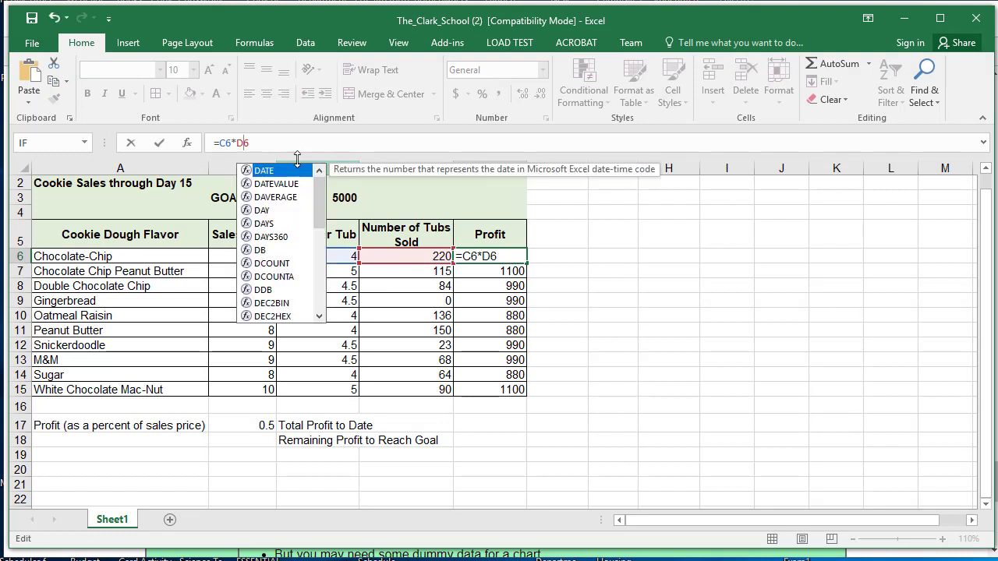
{"action": "left_click", "coordinate": [159, 142]}
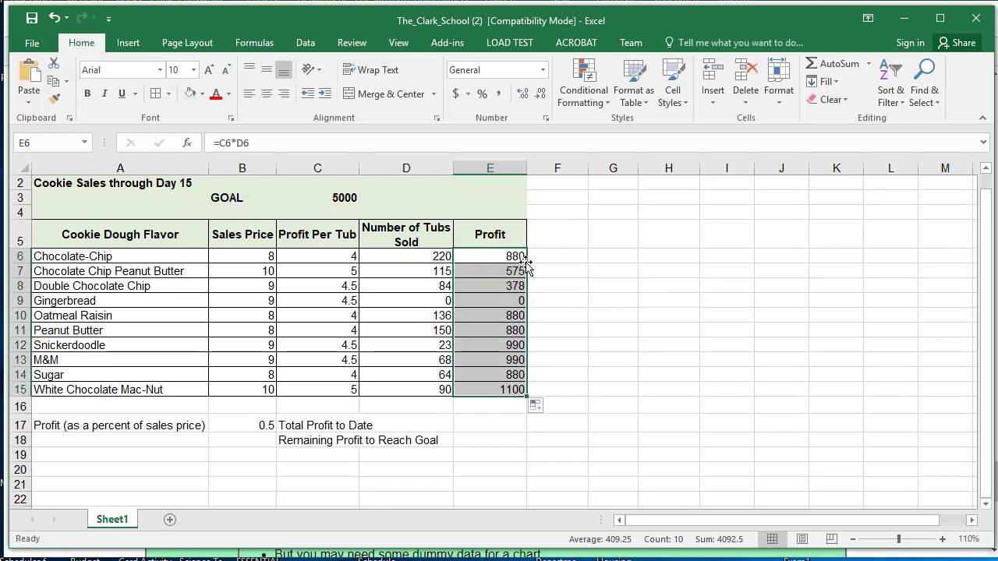
{"action": "double_click", "coordinate": [526, 262]}
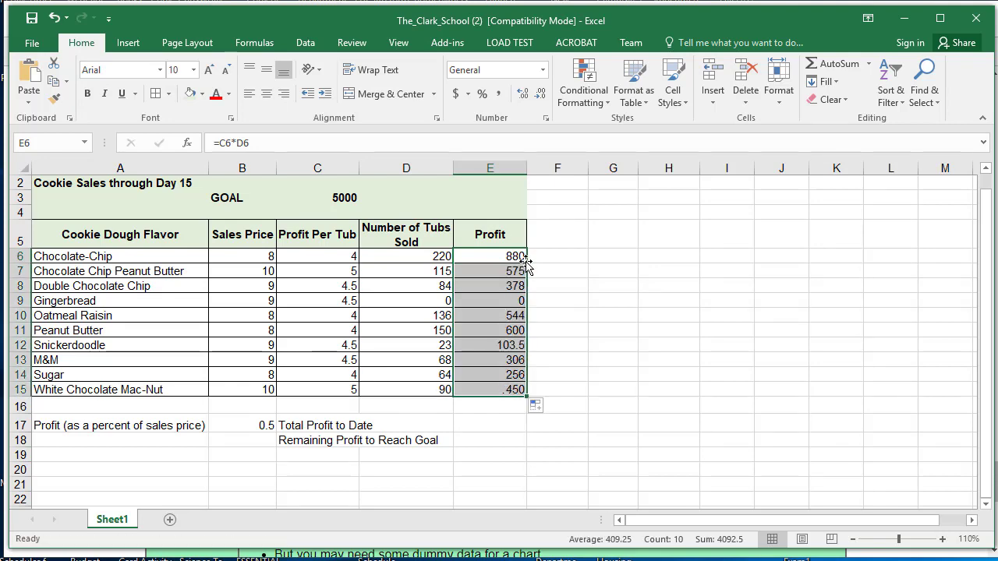
Check the recopied Profit formulas for Snickerdoodle, Sugar and Gingerbread.
{"action": "left_click", "coordinate": [496, 346]}
{"action": "left_click", "coordinate": [493, 374]}
{"action": "left_click", "coordinate": [495, 305]}
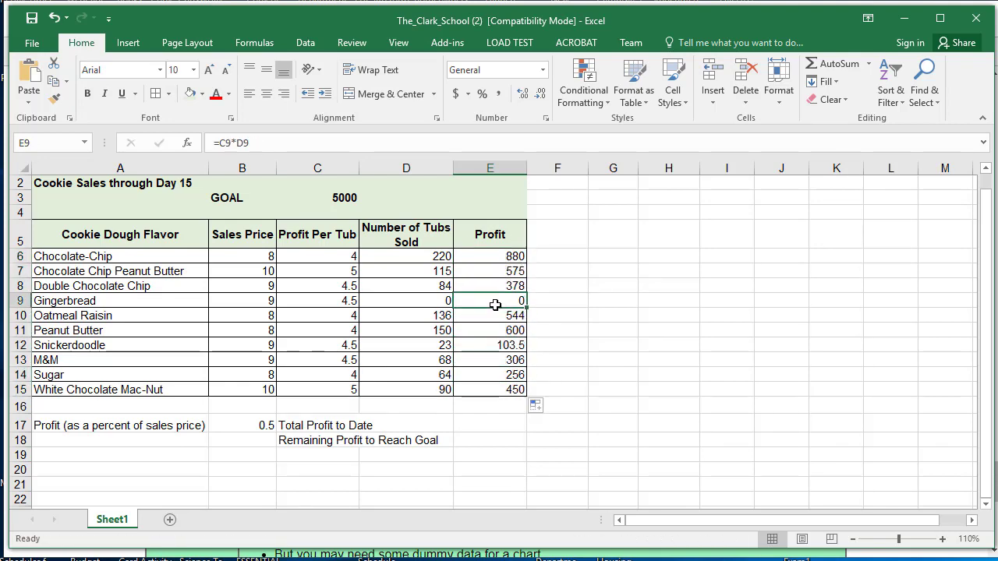
Calculate Total Profit to Date in E17 with the formula =SUM(E6:E15).
{"action": "scroll", "coordinate": [495, 304], "scroll_direction": "up", "scroll_amount": 1}
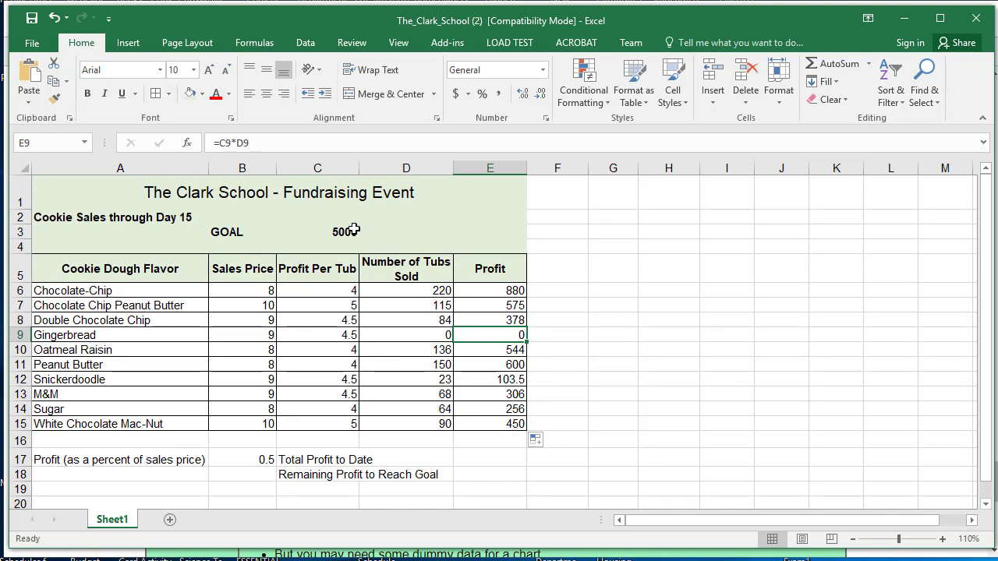
{"action": "scroll", "coordinate": [354, 228], "scroll_direction": "down", "scroll_amount": 3}
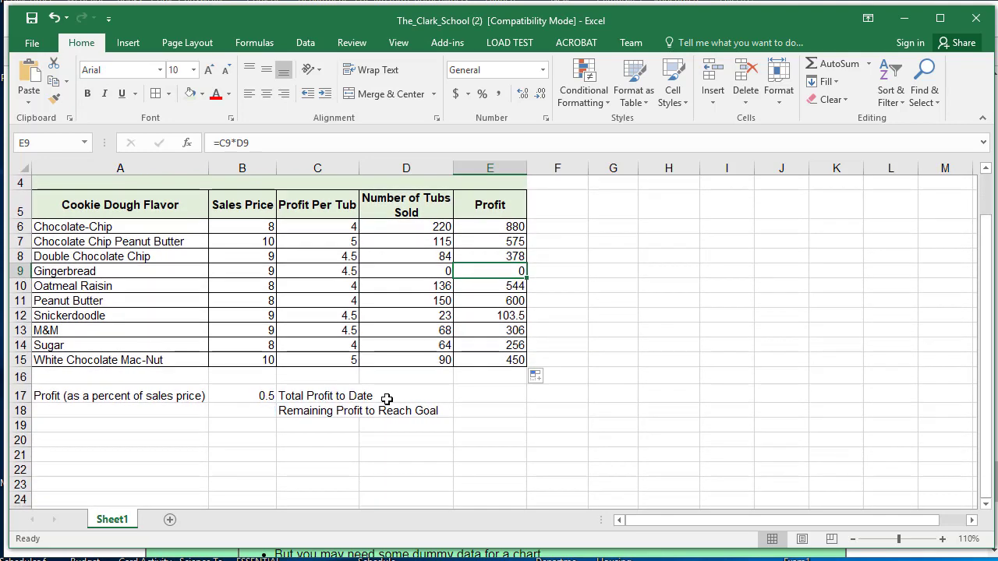
{"action": "left_click", "coordinate": [494, 393]}
{"action": "left_click", "coordinate": [350, 143]}
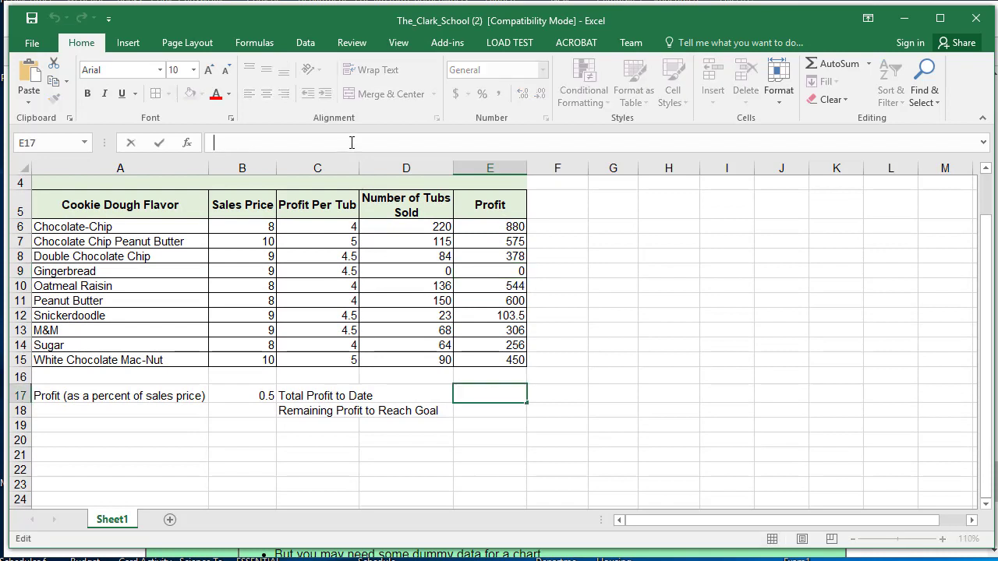
{"action": "type", "text": "="}
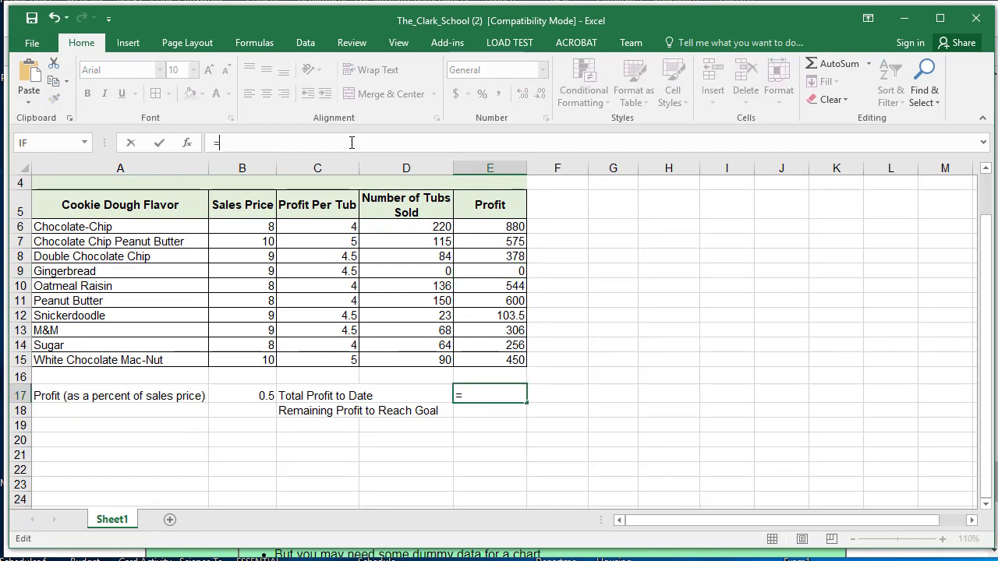
{"action": "type", "text": "sum("}
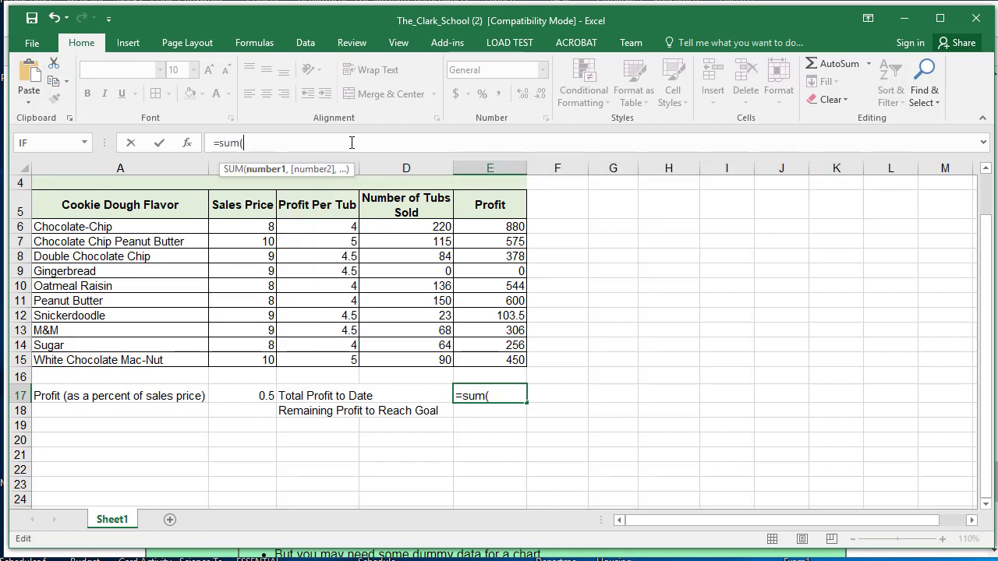
{"action": "left_click_drag", "start_coordinate": [474, 226], "coordinate": [474, 358]}
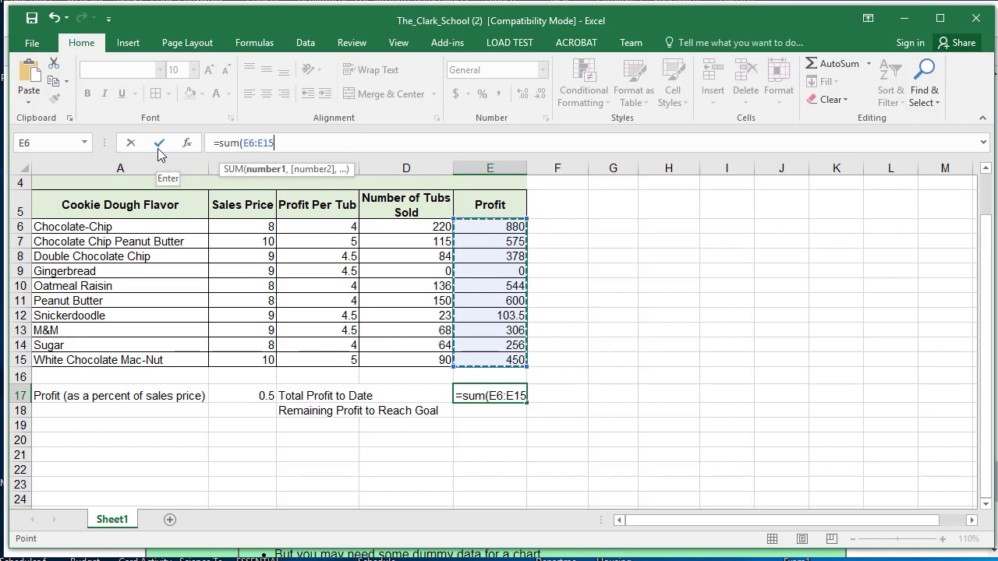
{"action": "type", "text": ")"}
{"action": "left_click", "coordinate": [265, 146]}
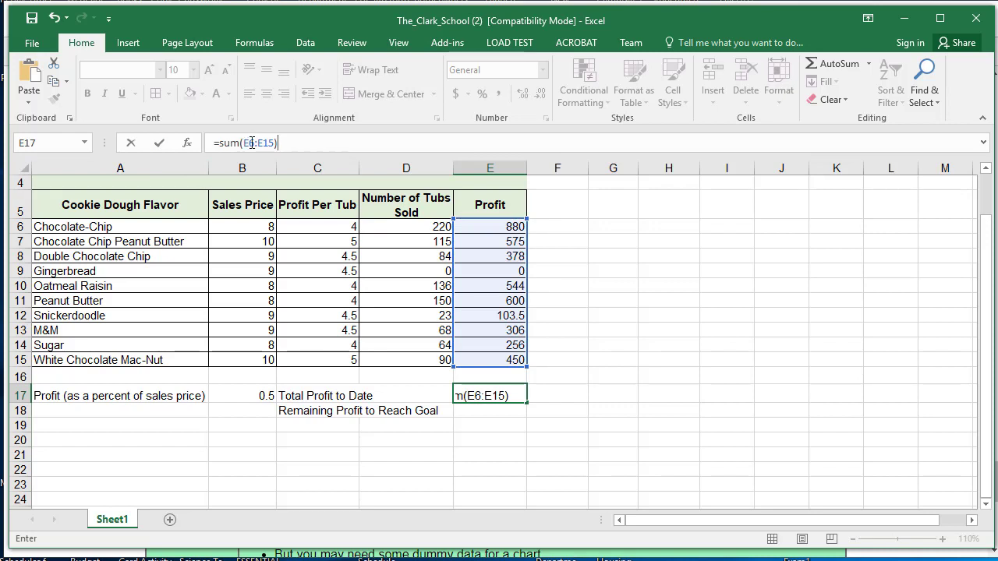
{"action": "left_click", "coordinate": [160, 144]}
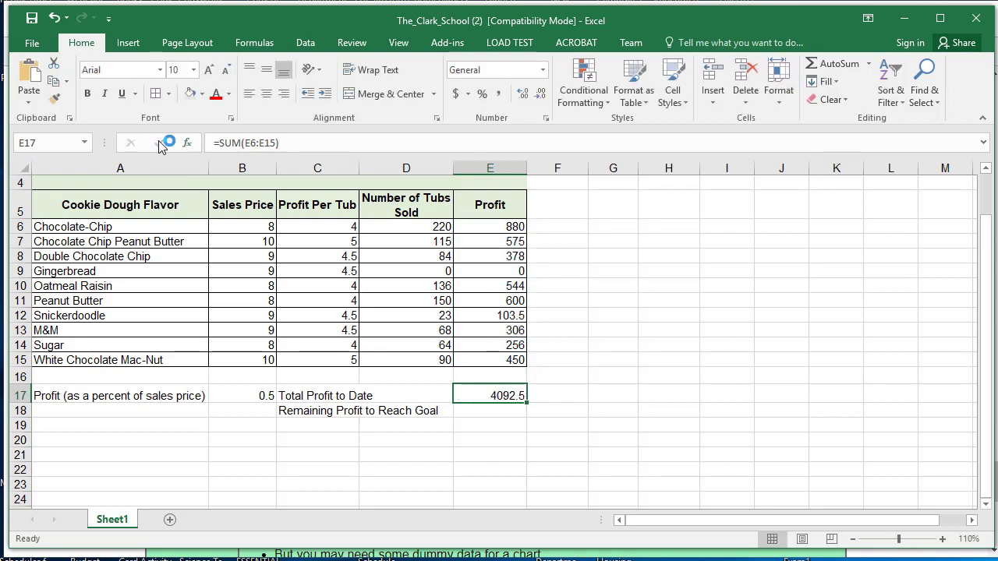
Try replacing the E17 total with the cell-by-cell addition formula =E6+E7+E8.
{"action": "triple_click", "coordinate": [216, 146]}
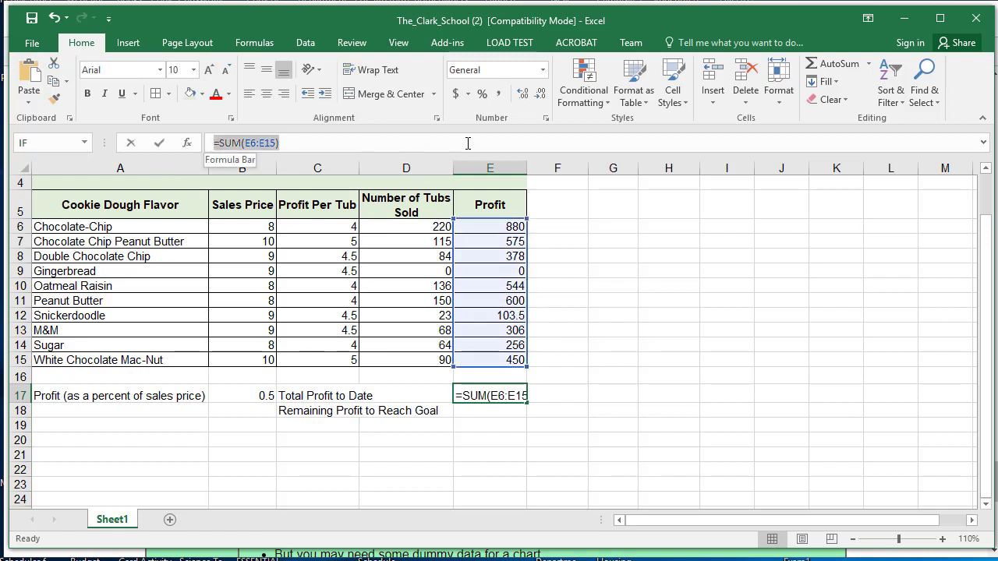
{"action": "type", "text": "="}
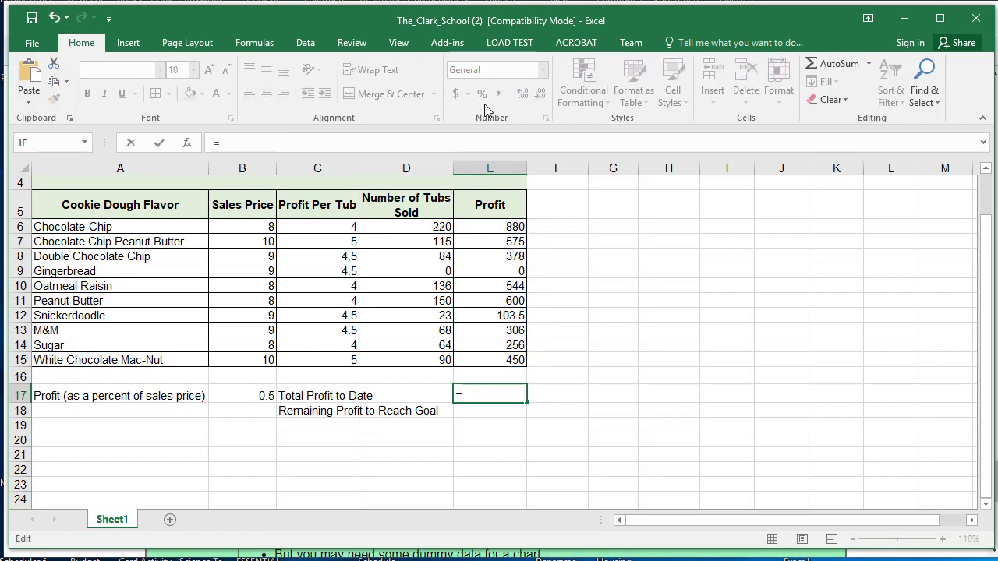
{"action": "left_click", "coordinate": [487, 226]}
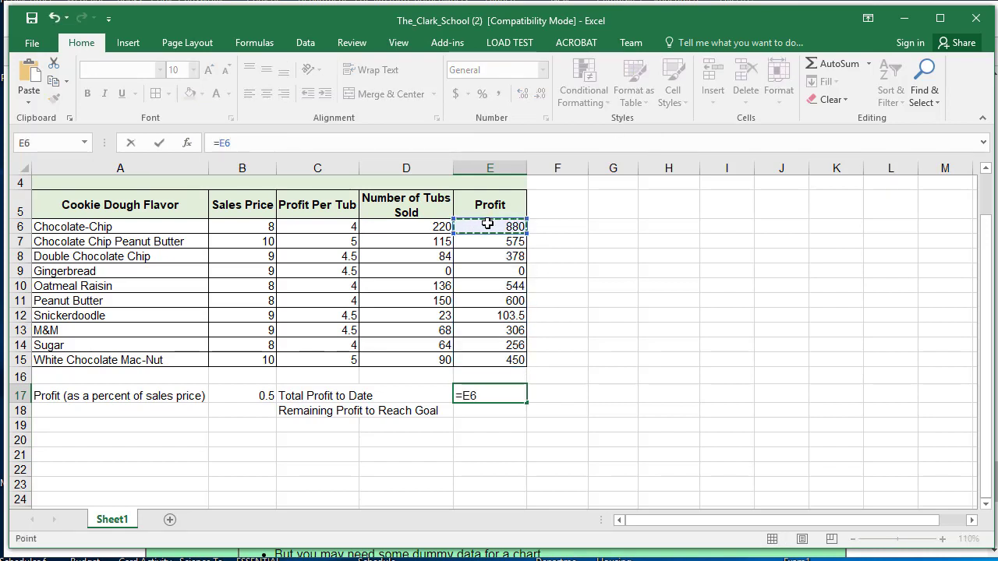
{"action": "type", "text": "+"}
{"action": "left_click", "coordinate": [507, 247]}
{"action": "type", "text": "+"}
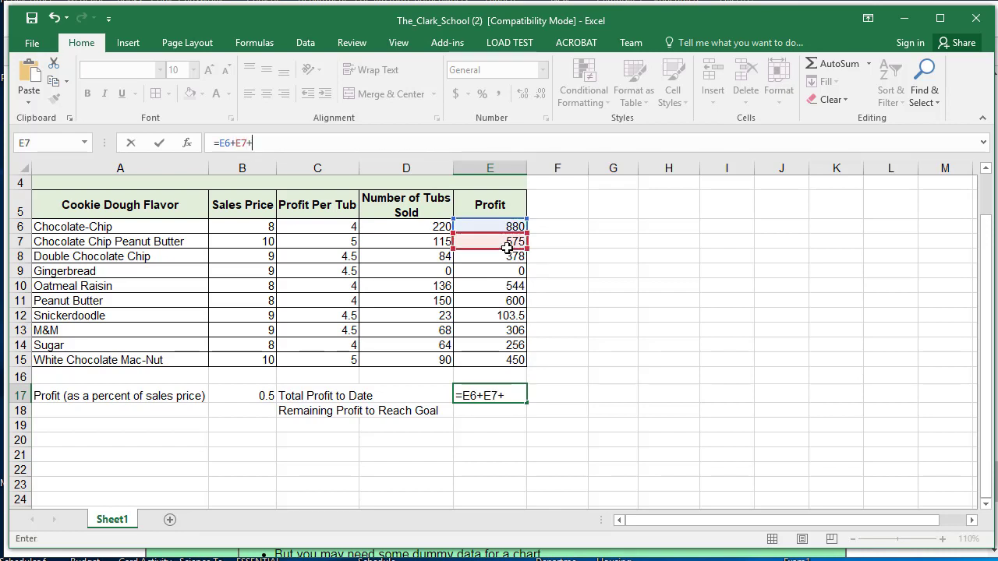
{"action": "left_click", "coordinate": [510, 253]}
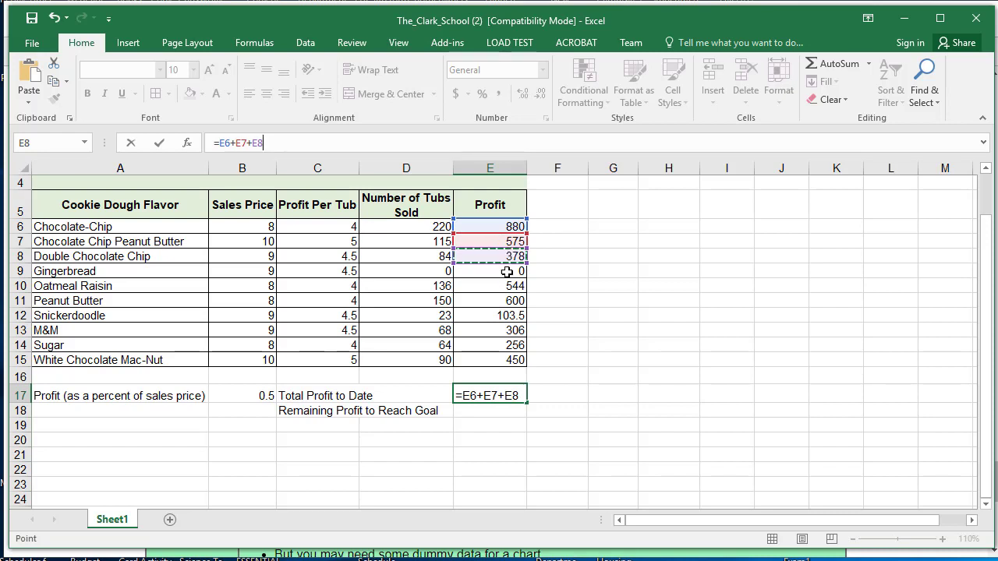
{"action": "left_click", "coordinate": [159, 143]}
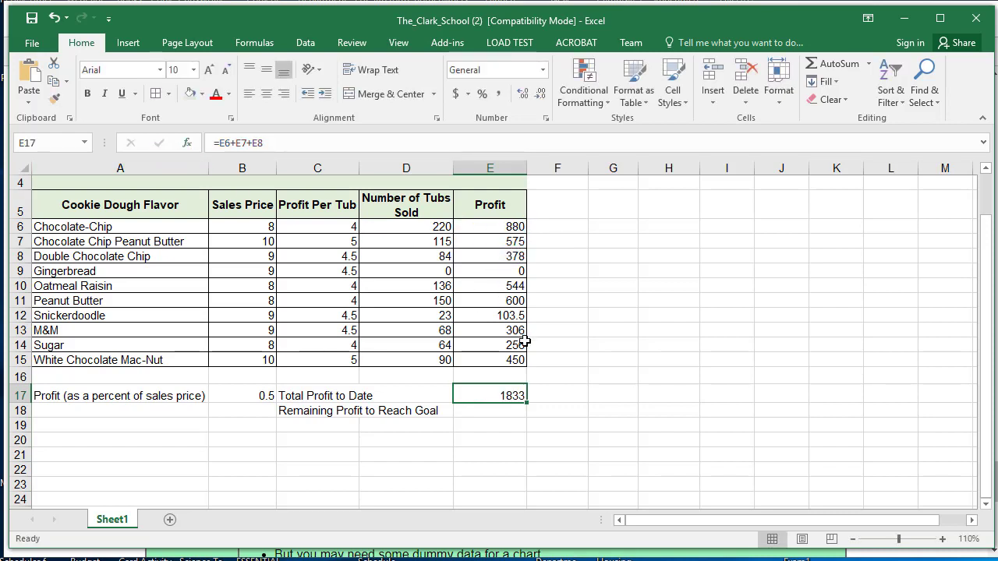
Replace the addition formula in E17 with =SUM(E6:E15) so that it totals the whole Profit column.
{"action": "key", "text": "F2"}
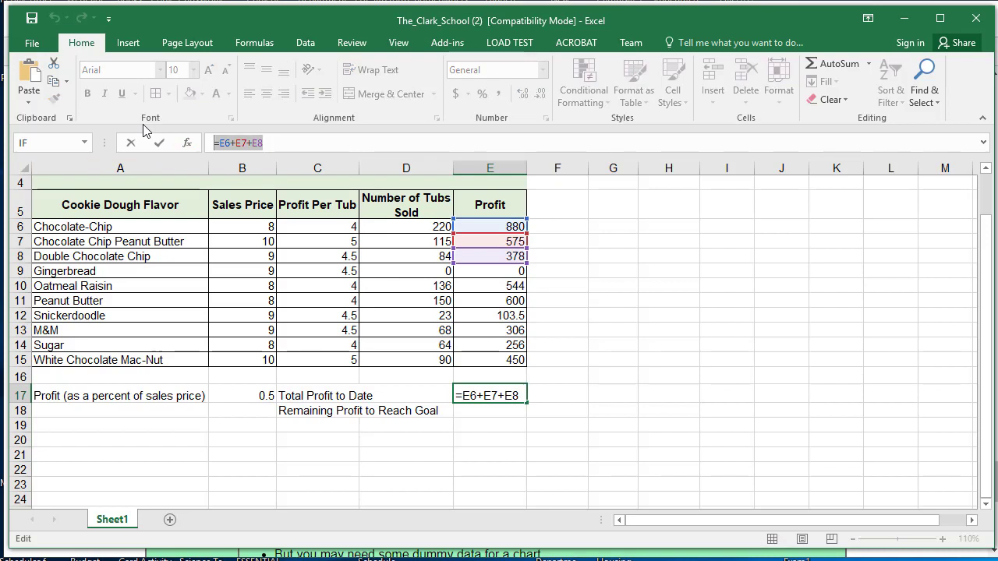
{"action": "type", "text": "=sum("}
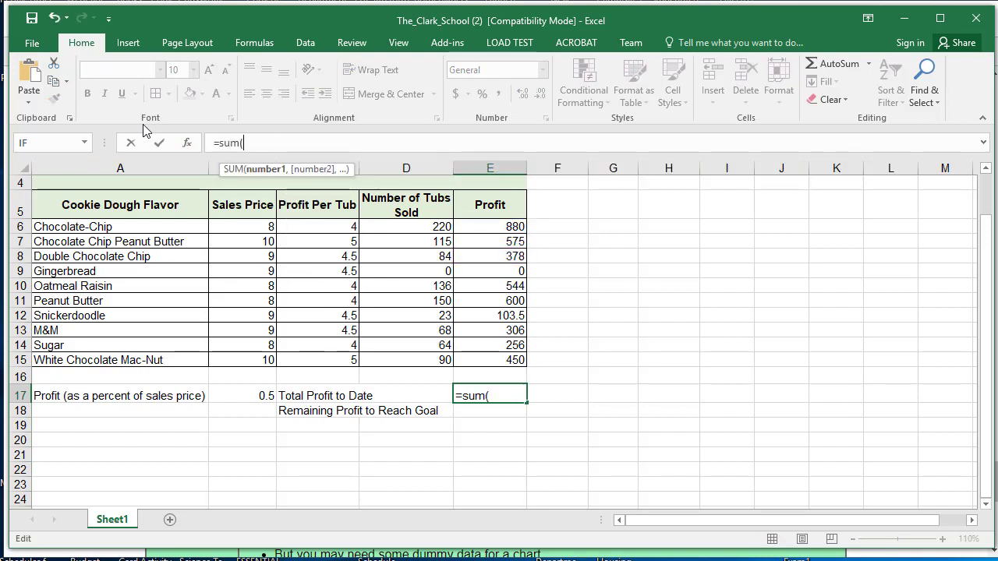
{"action": "left_click_drag", "start_coordinate": [481, 226], "coordinate": [488, 357]}
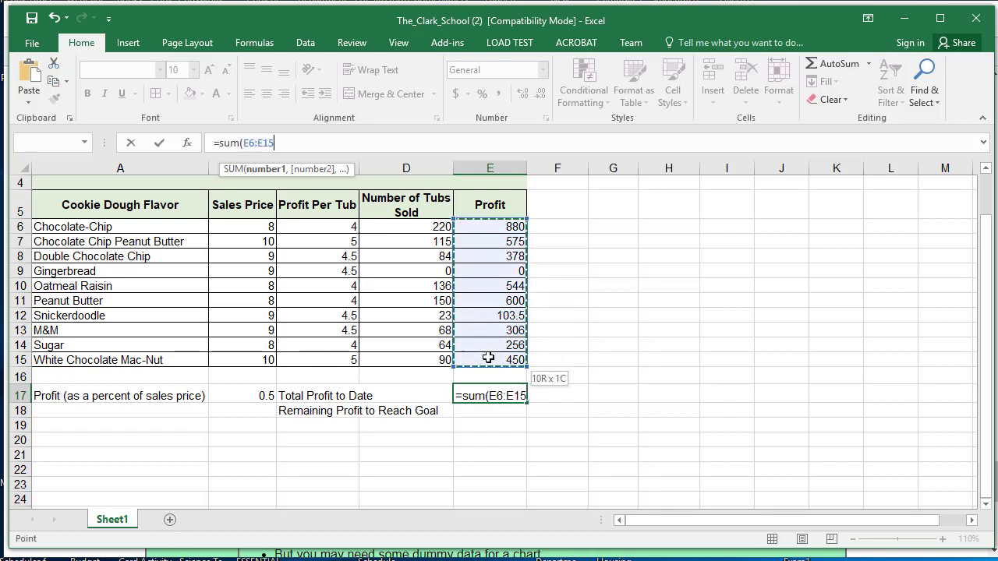
{"action": "type", "text": ")"}
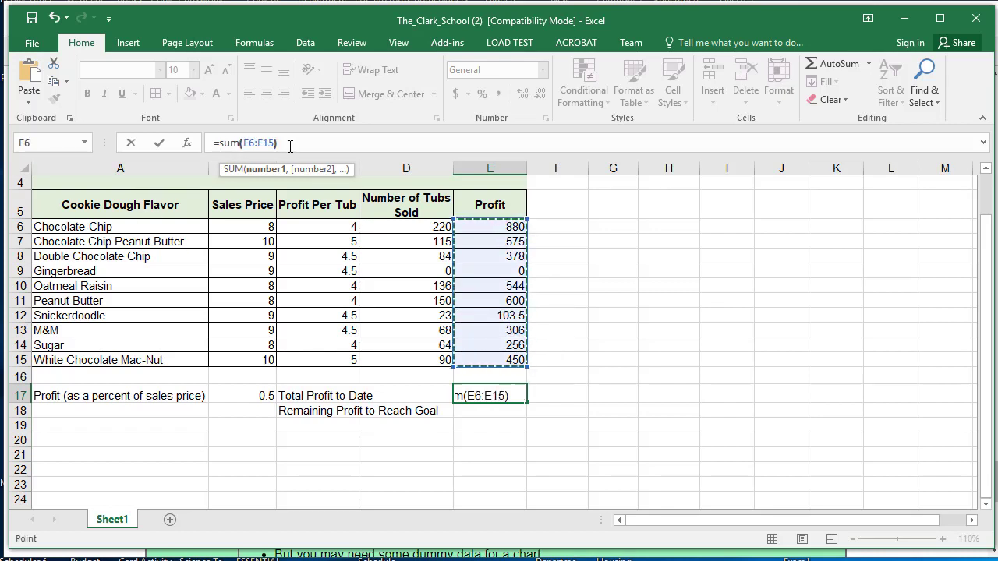
{"action": "left_click", "coordinate": [159, 142]}
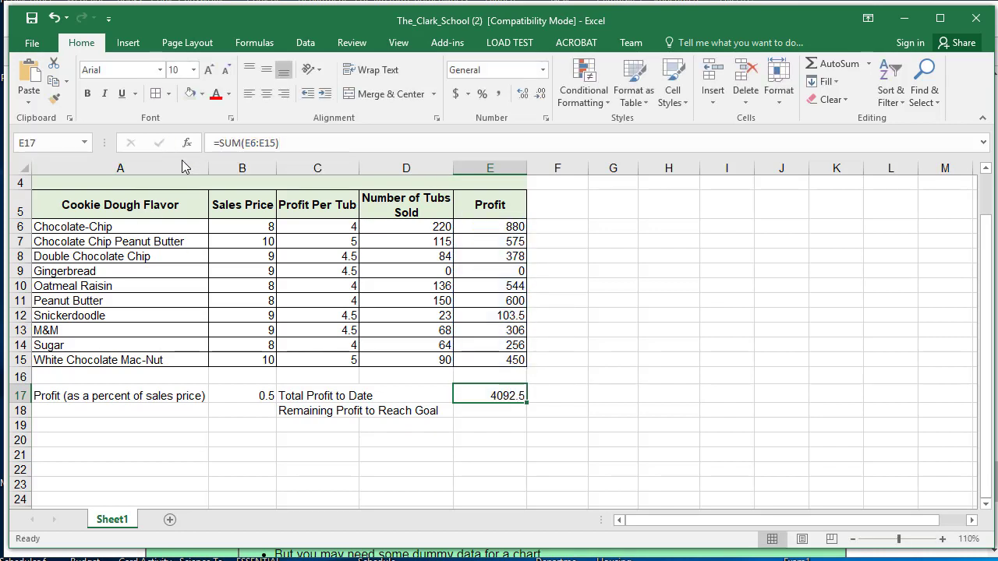
Calculate Remaining Profit to Reach Goal in E18 by subtracting the total profit from the goal with =C3-E17.
{"action": "left_click", "coordinate": [495, 411]}
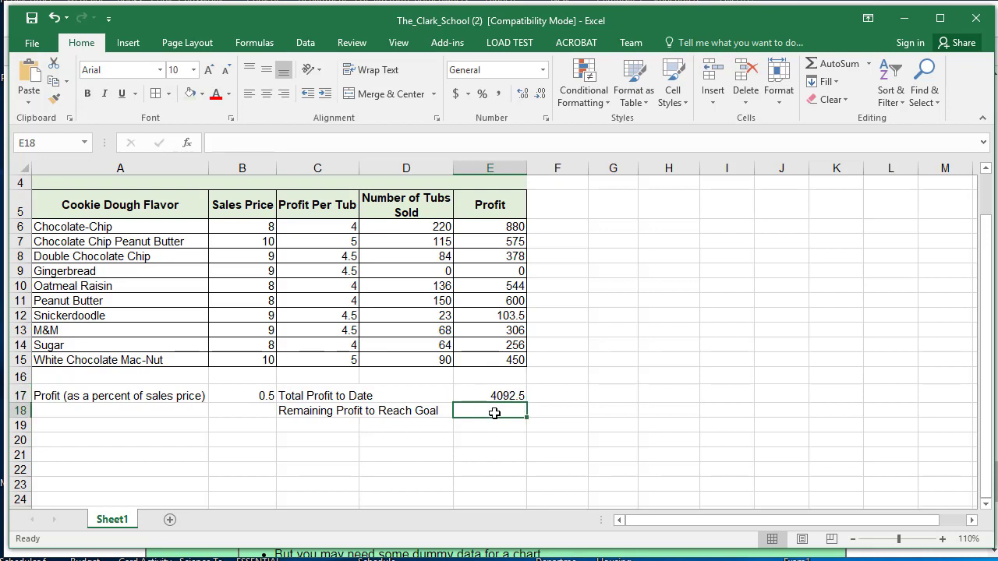
{"action": "left_click", "coordinate": [343, 146]}
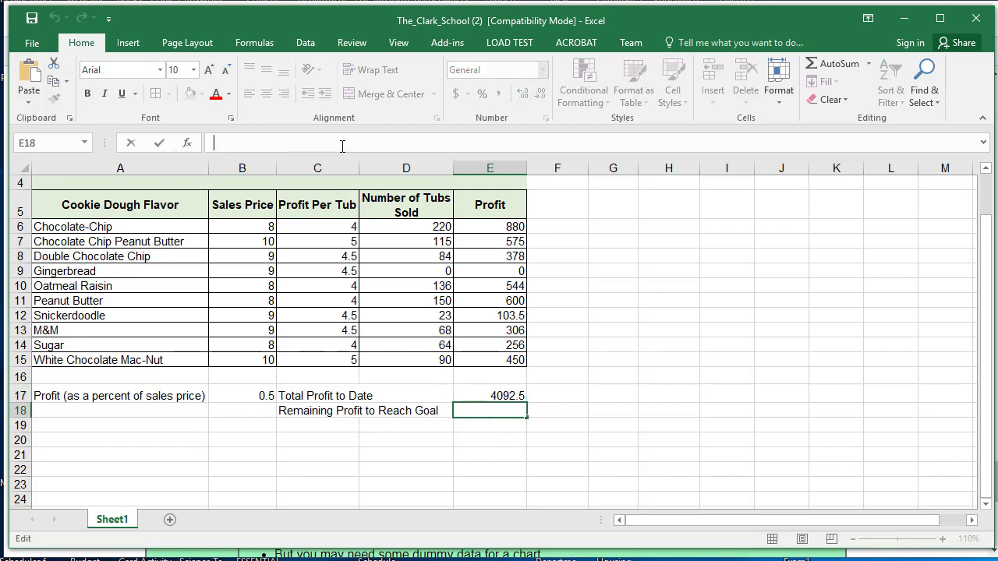
{"action": "type", "text": "="}
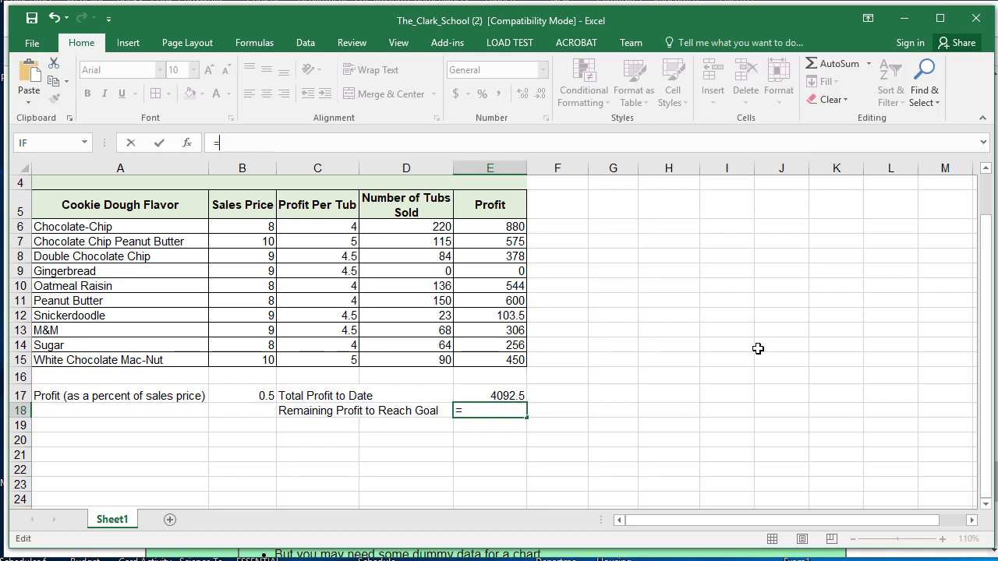
{"action": "left_click_drag", "start_coordinate": [980, 337], "coordinate": [989, 287]}
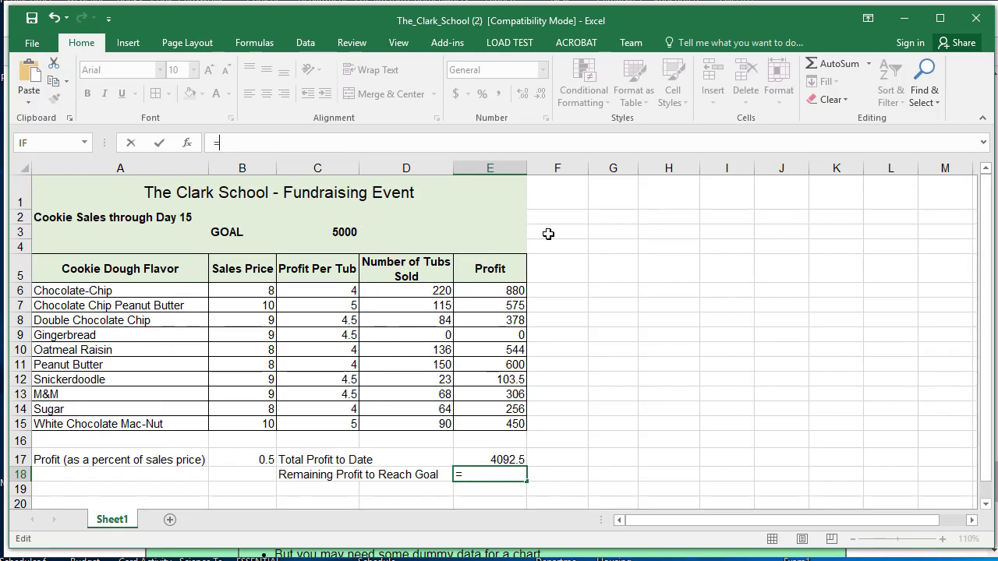
{"action": "left_click", "coordinate": [340, 232]}
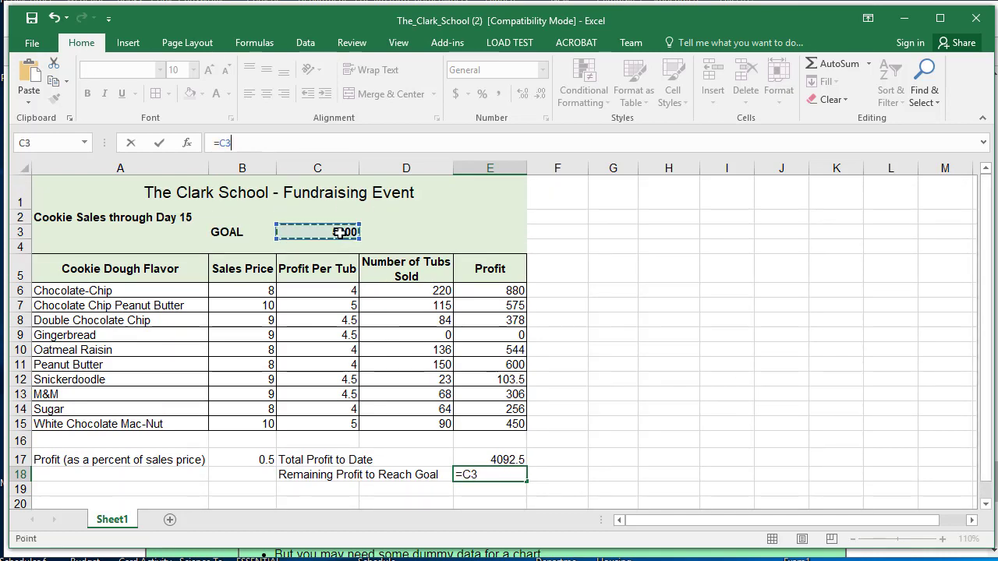
{"action": "type", "text": "-"}
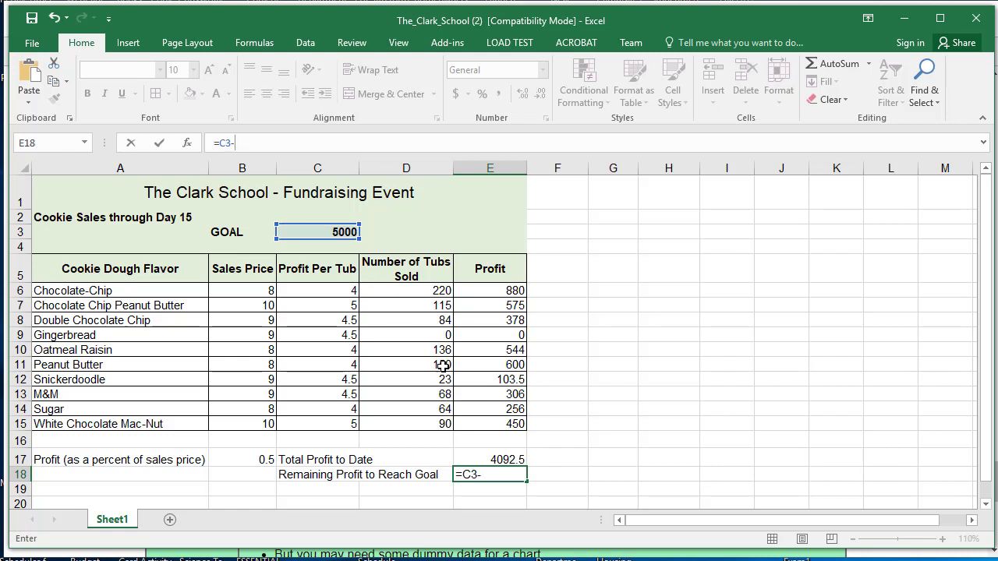
{"action": "left_click", "coordinate": [494, 456]}
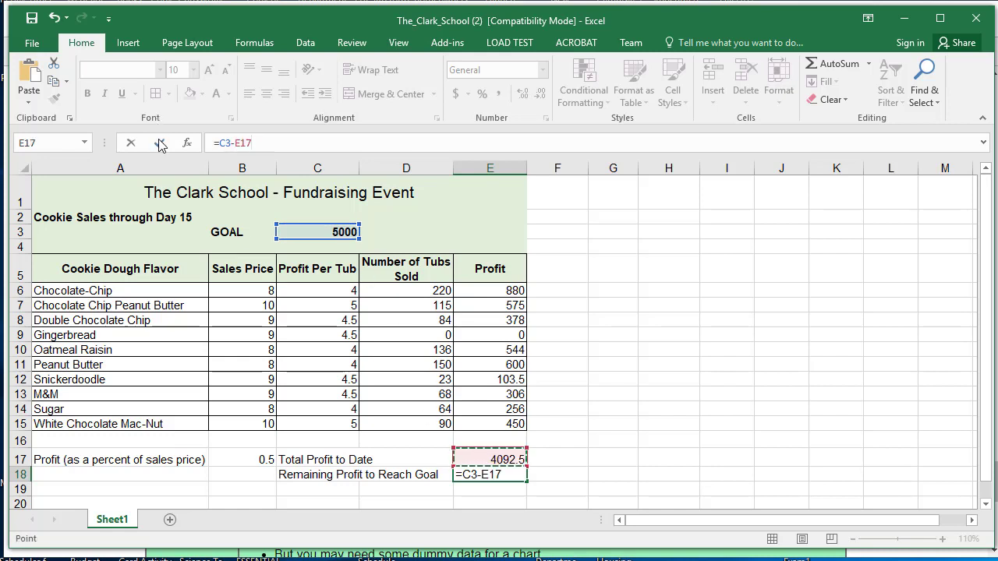
{"action": "left_click", "coordinate": [159, 143]}
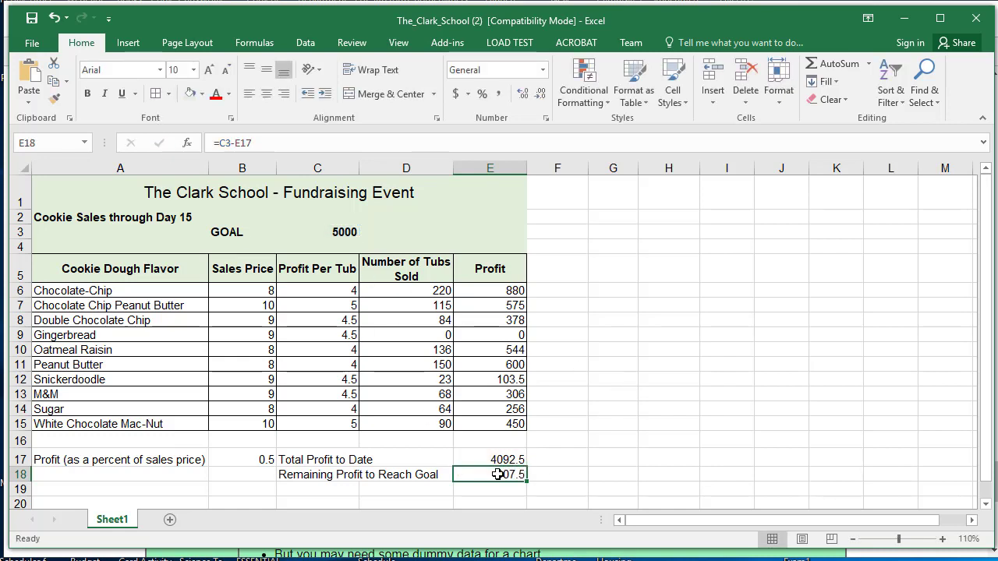
Review the Total Profit to Date and Remaining Profit to Reach Goal formulas in E17 and E18.
{"action": "scroll", "coordinate": [581, 405], "scroll_direction": "down", "scroll_amount": 2}
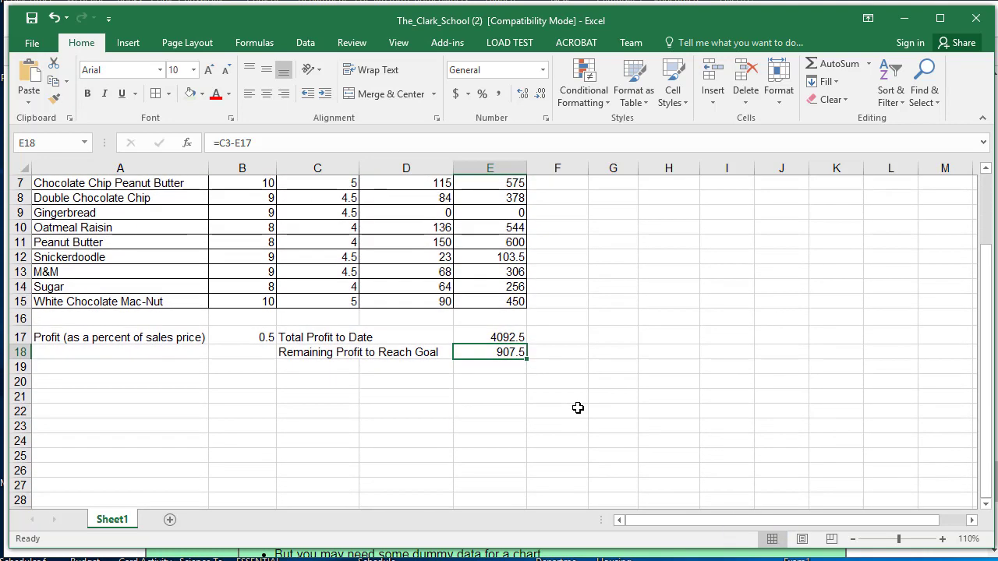
{"action": "scroll", "coordinate": [577, 407], "scroll_direction": "up", "scroll_amount": 2}
{"action": "scroll", "coordinate": [577, 407], "scroll_direction": "up", "scroll_amount": 1}
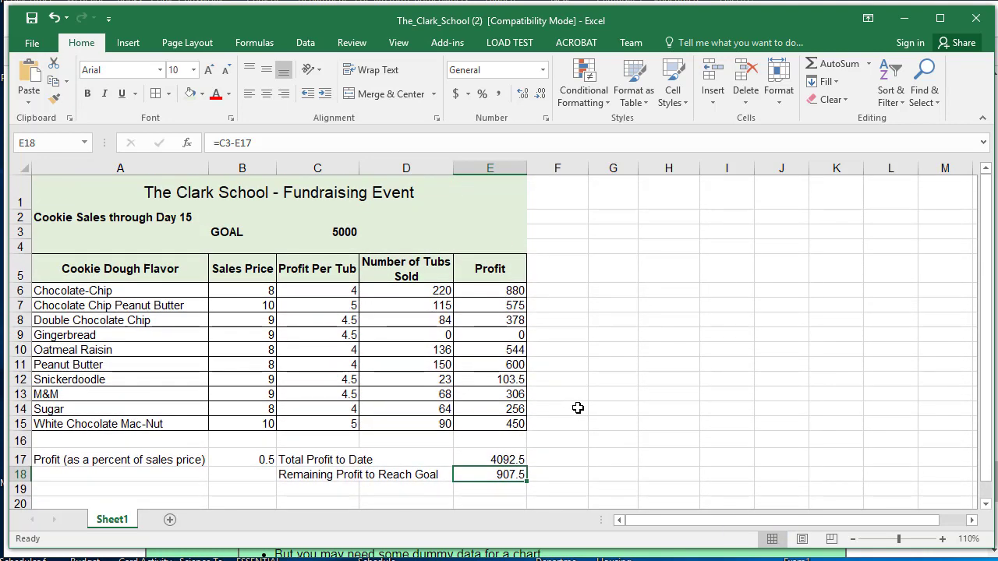
{"action": "left_click", "coordinate": [499, 460]}
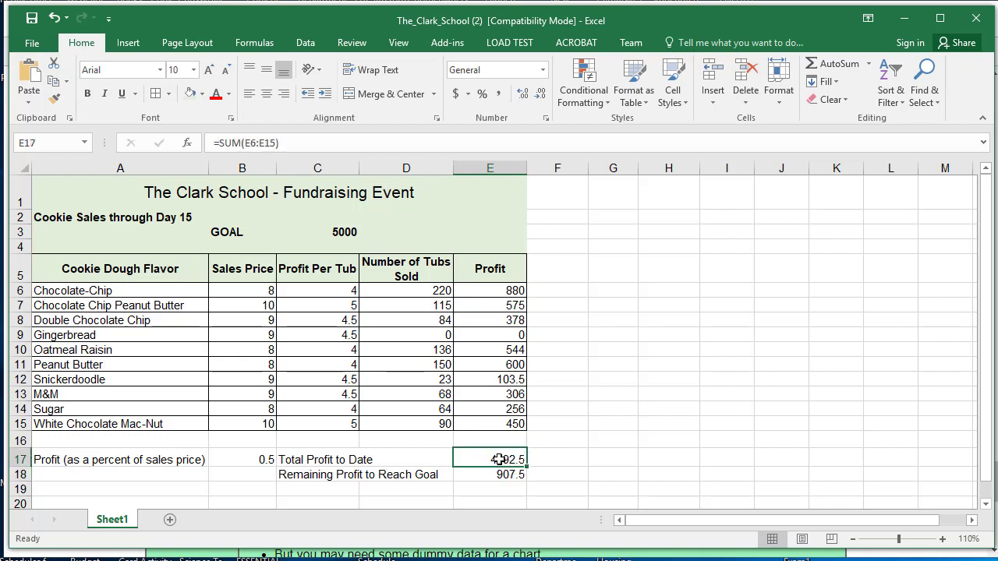
{"action": "left_click", "coordinate": [497, 475]}
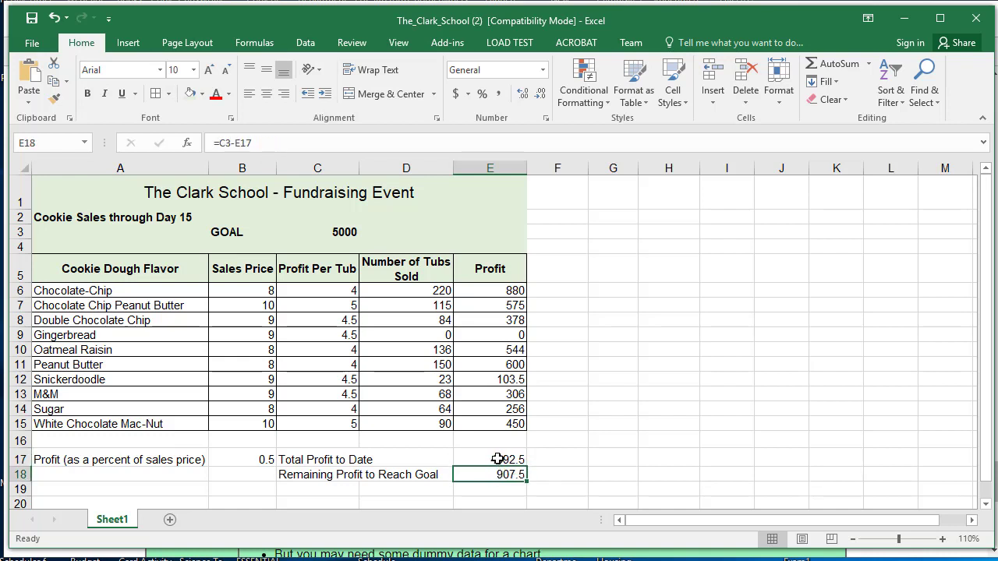
{"action": "scroll", "coordinate": [497, 446], "scroll_direction": "down", "scroll_amount": 1}
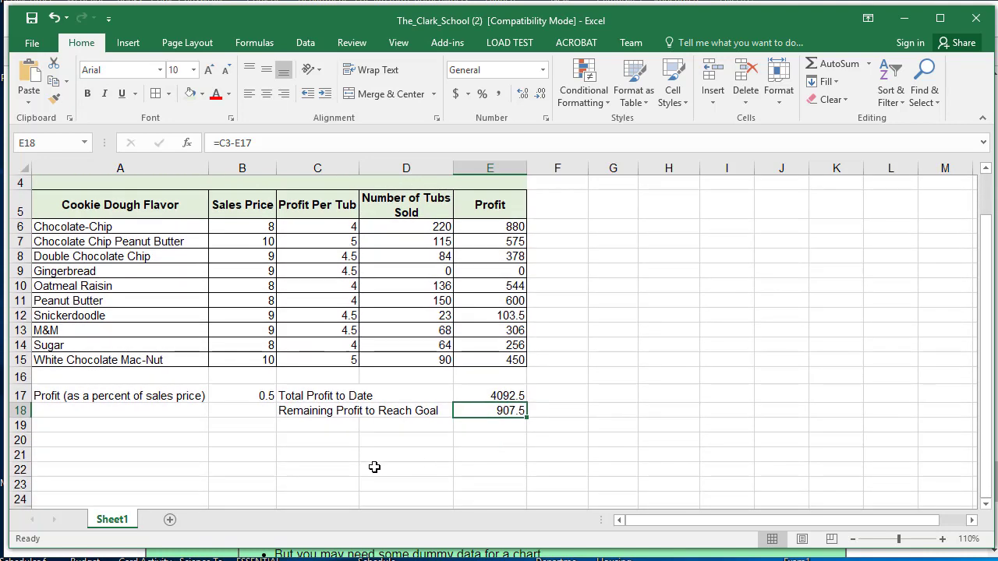
{"action": "scroll", "coordinate": [374, 467], "scroll_direction": "up", "scroll_amount": 1}
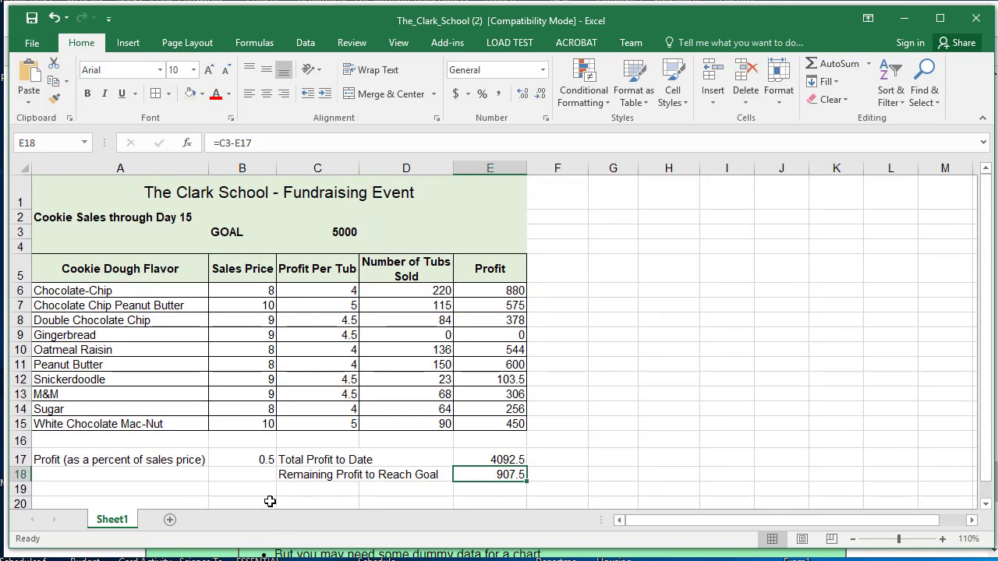
Try a profit rate of 0.4 in B17 to test how the sheet's profit formulas respond.
{"action": "left_click", "coordinate": [256, 459]}
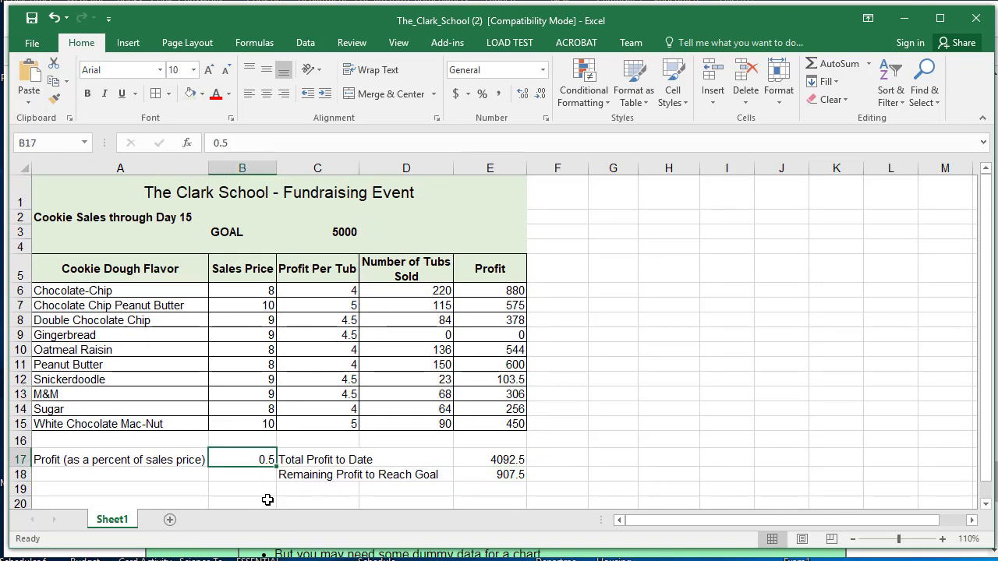
{"action": "left_click", "coordinate": [240, 141]}
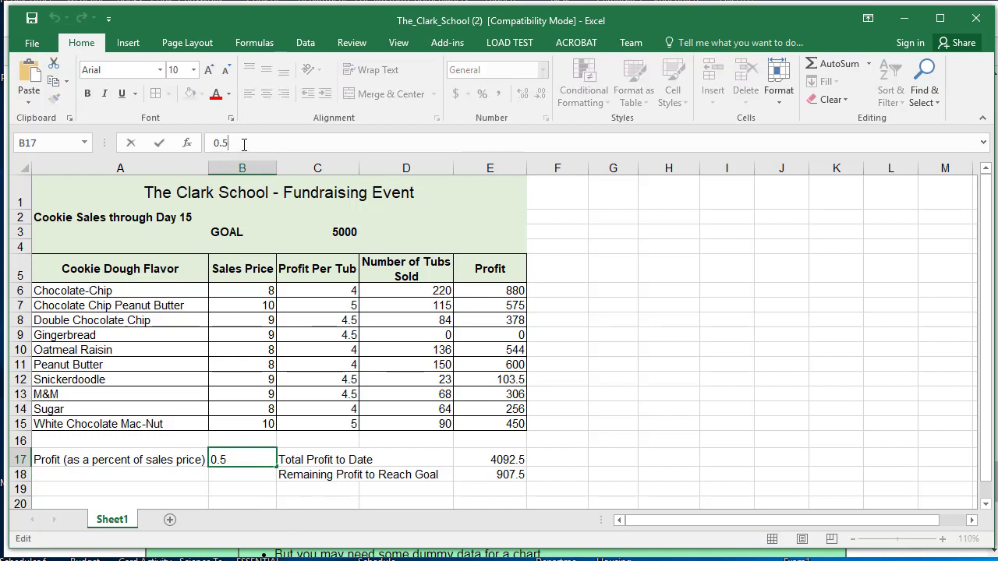
{"action": "key", "text": "BackSpace"}
{"action": "left_click", "coordinate": [159, 144]}
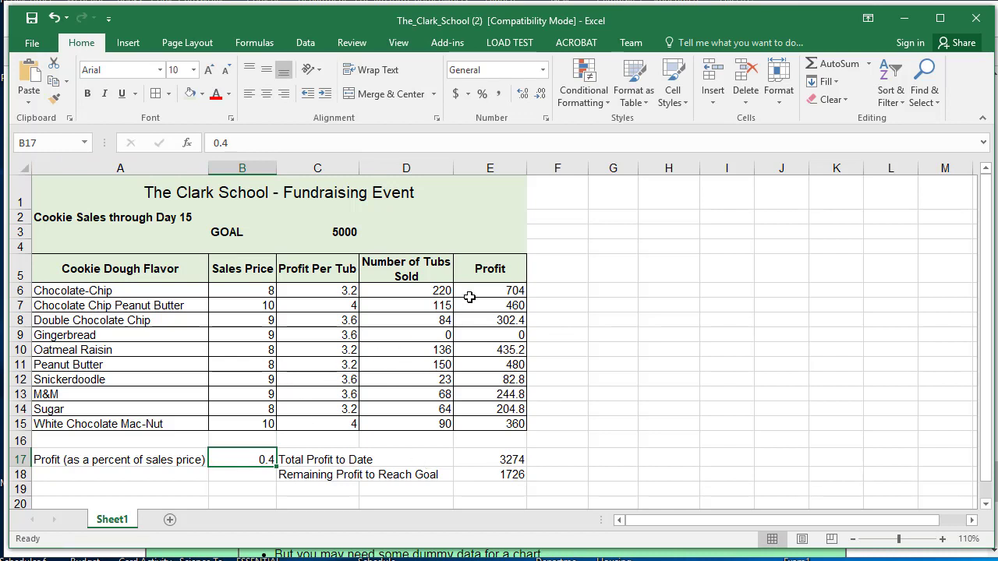
Set the profit as a percent of sales price in B17 to 0.6.
{"action": "left_click", "coordinate": [235, 145]}
{"action": "key", "text": "BackSpace"}
{"action": "type", "text": "6"}
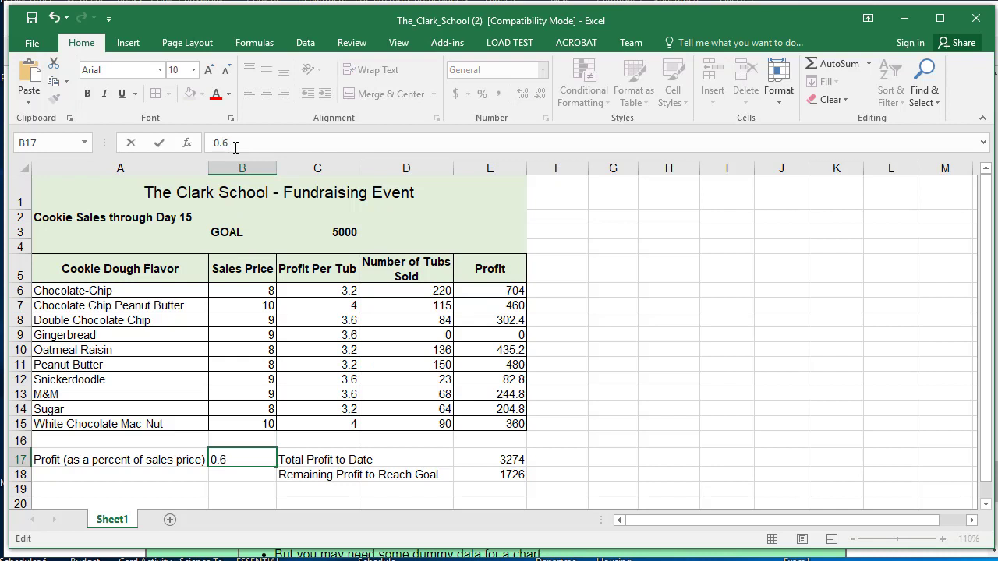
{"action": "left_click", "coordinate": [156, 142]}
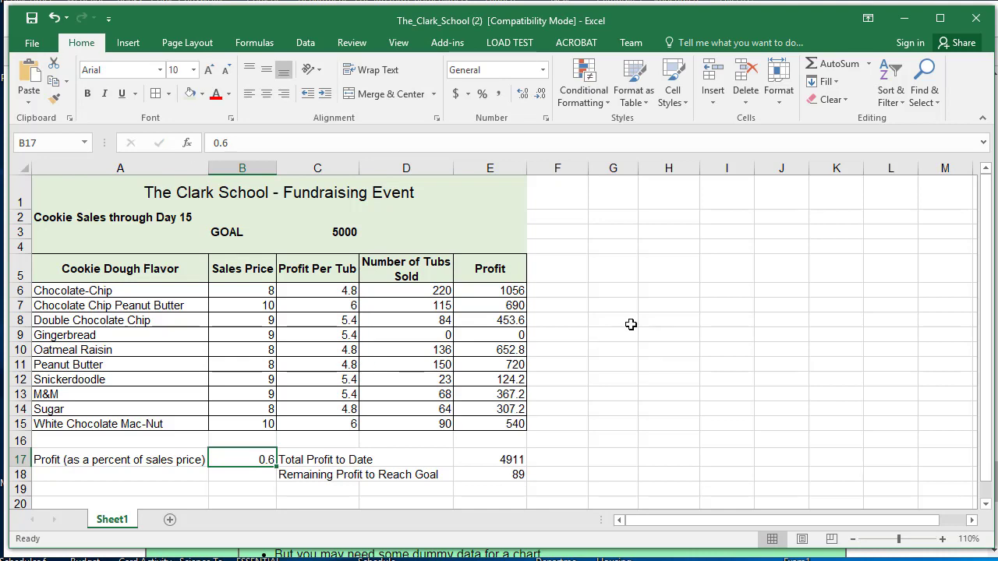
{"action": "scroll", "coordinate": [630, 324], "scroll_direction": "down", "scroll_amount": 2}
{"action": "scroll", "coordinate": [630, 325], "scroll_direction": "up", "scroll_amount": 2}
Apply the Currency format to the sales prices, profits per tub and profits in rows 6–15, plus E17, E18 and the goal in C3.
{"action": "left_click_drag", "start_coordinate": [251, 290], "coordinate": [311, 421]}
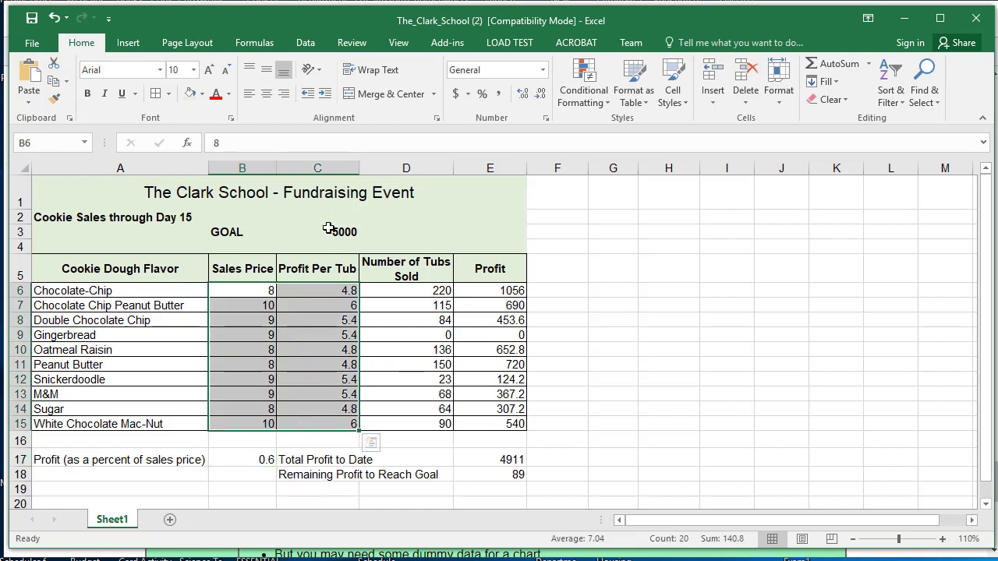
{"action": "left_click", "coordinate": [230, 289]}
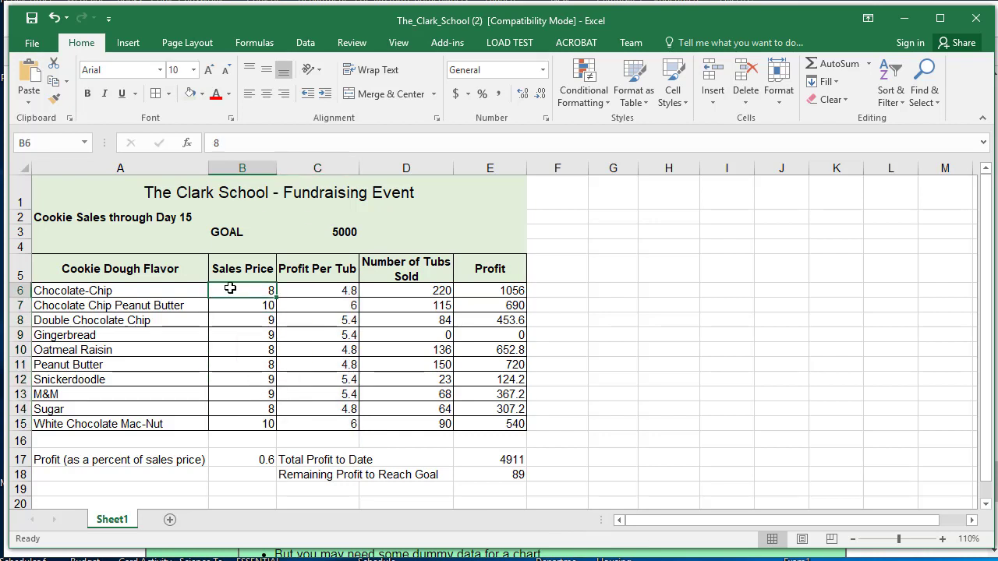
{"action": "left_click_drag", "start_coordinate": [229, 289], "coordinate": [315, 418]}
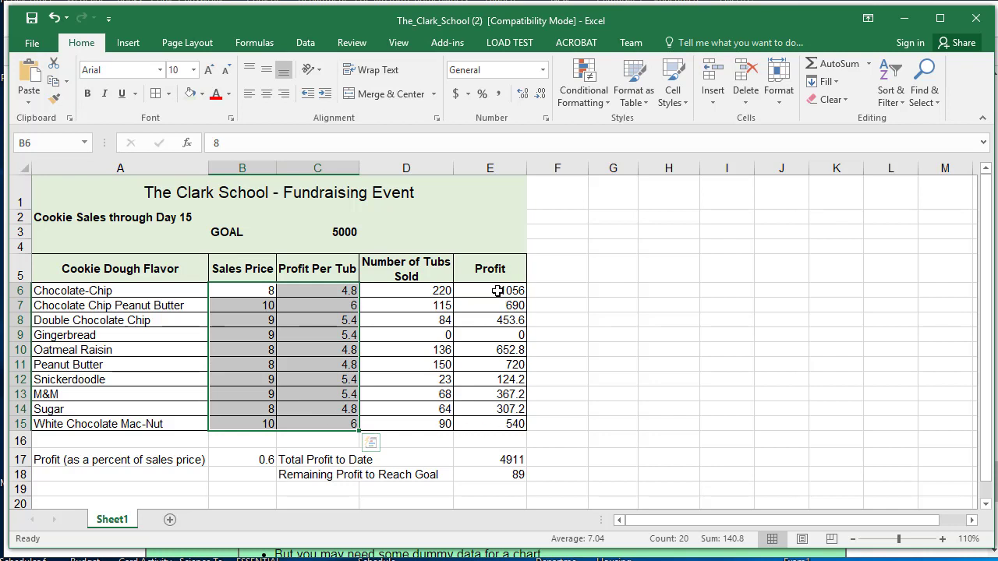
{"action": "left_click_drag", "start_coordinate": [497, 291], "coordinate": [486, 417]}
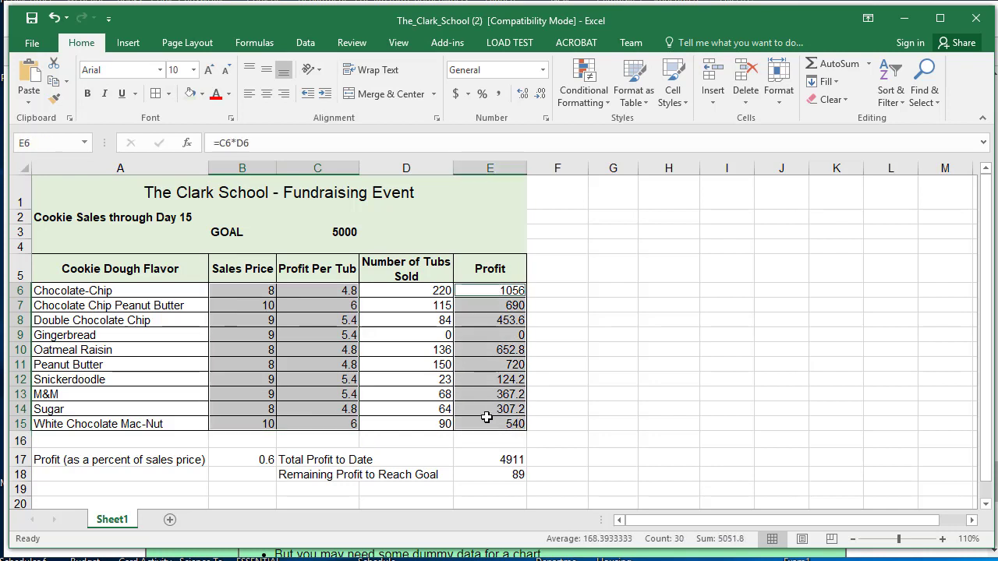
{"action": "left_click", "coordinate": [505, 460], "text": "ctrl"}
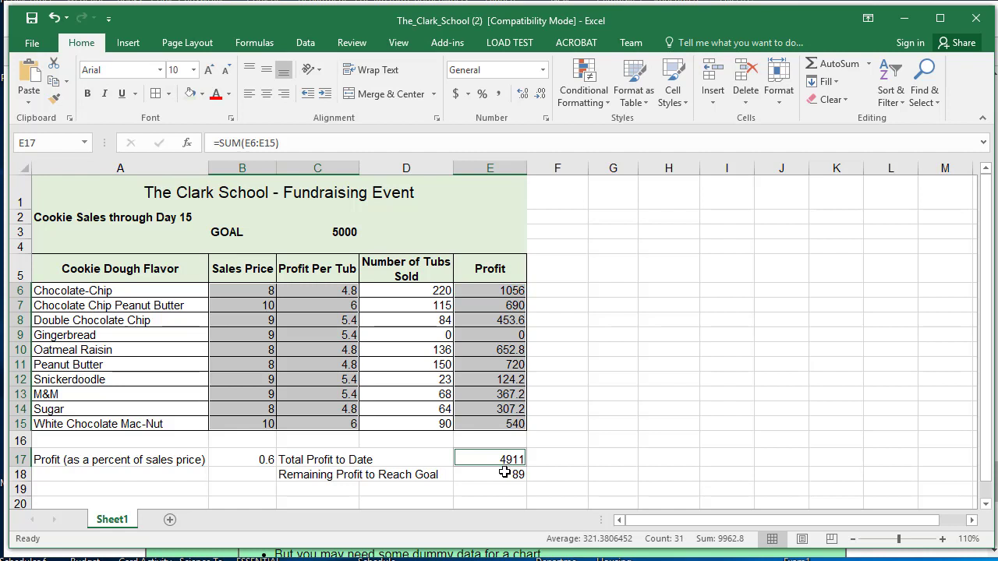
{"action": "left_click", "coordinate": [505, 473], "text": "ctrl"}
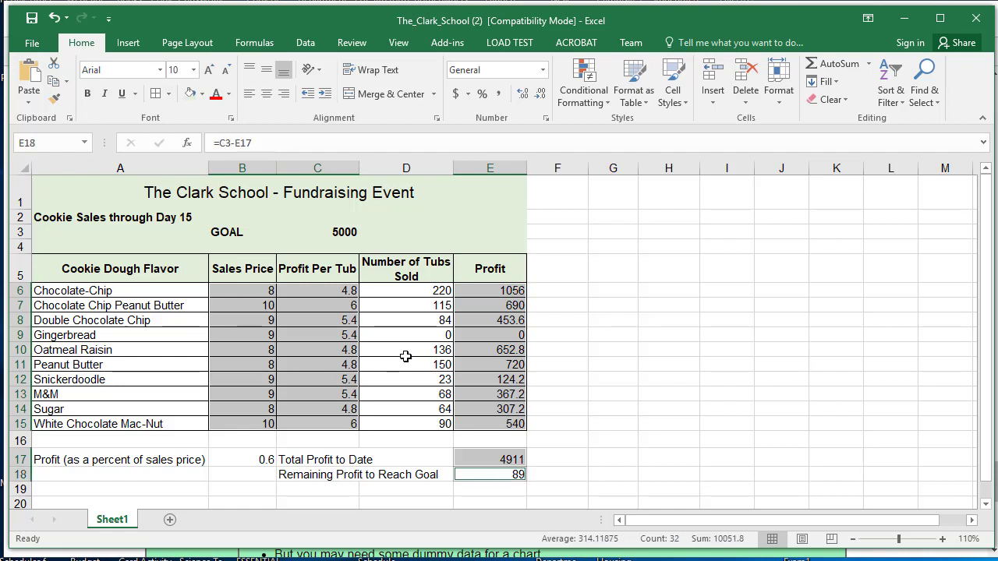
{"action": "left_click", "coordinate": [341, 232], "text": "ctrl"}
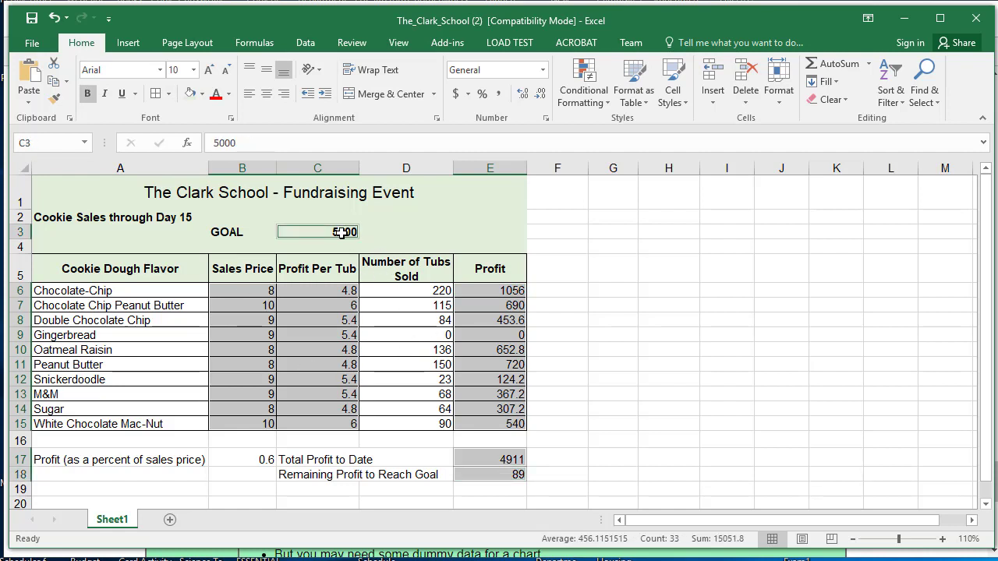
{"action": "left_click", "coordinate": [543, 71]}
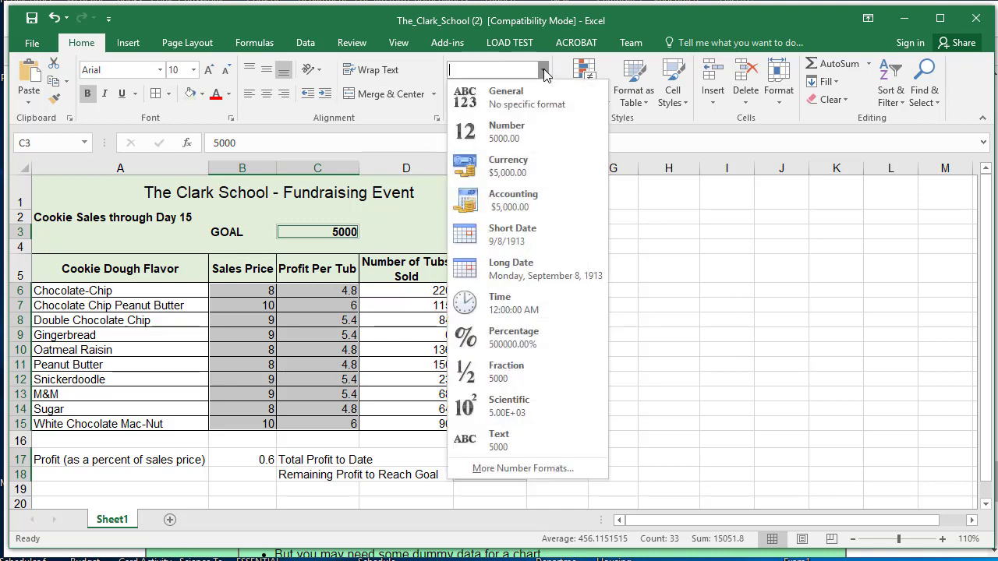
{"action": "left_click", "coordinate": [517, 170]}
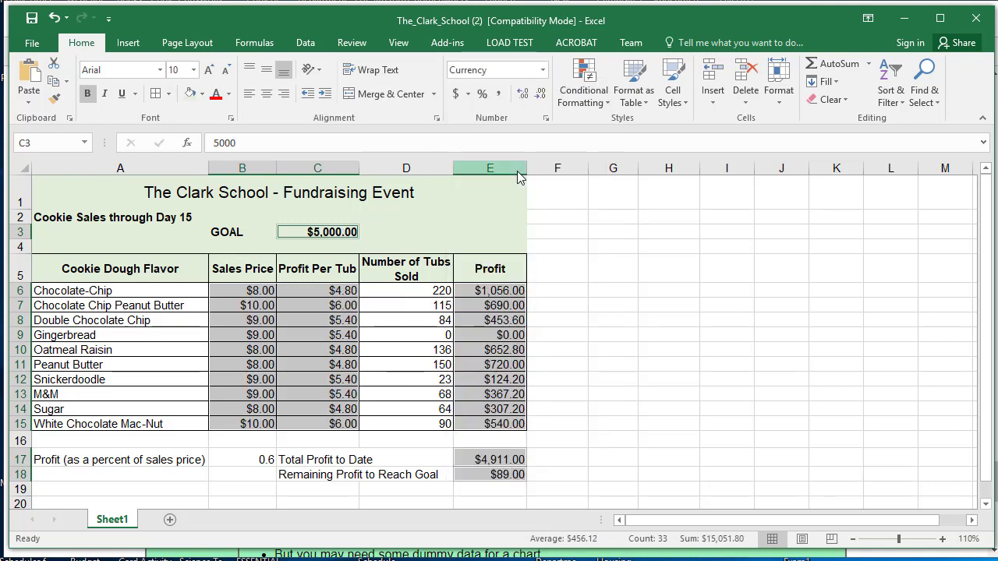
Format the profit rate in B17 as a Percentage with no decimal places.
{"action": "left_click", "coordinate": [229, 461]}
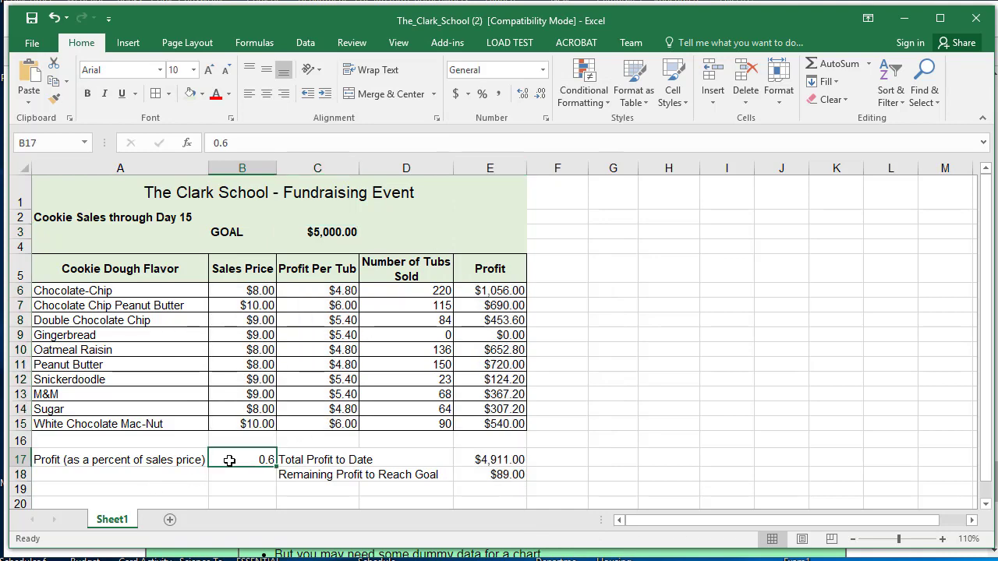
{"action": "left_click", "coordinate": [543, 72]}
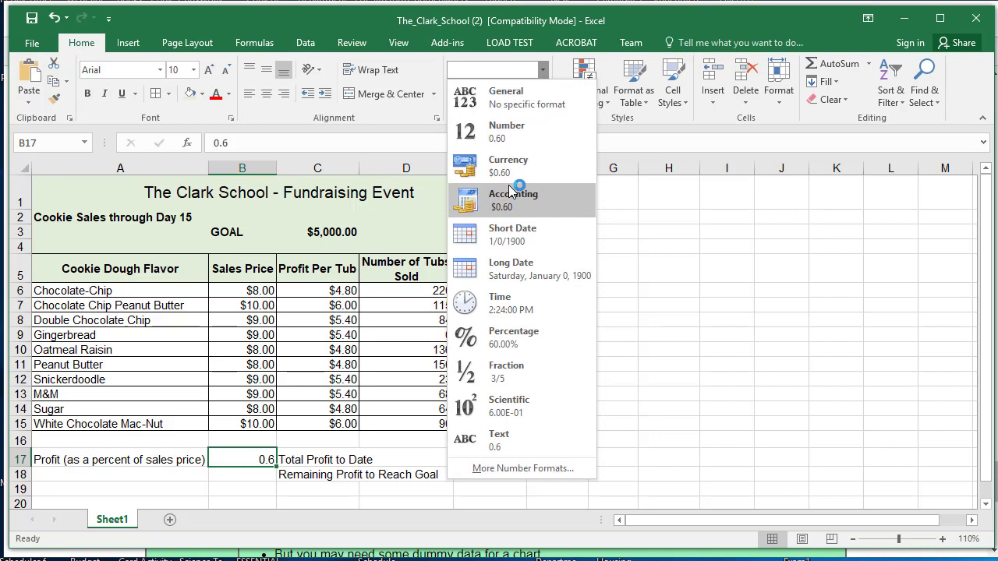
{"action": "left_click", "coordinate": [502, 340]}
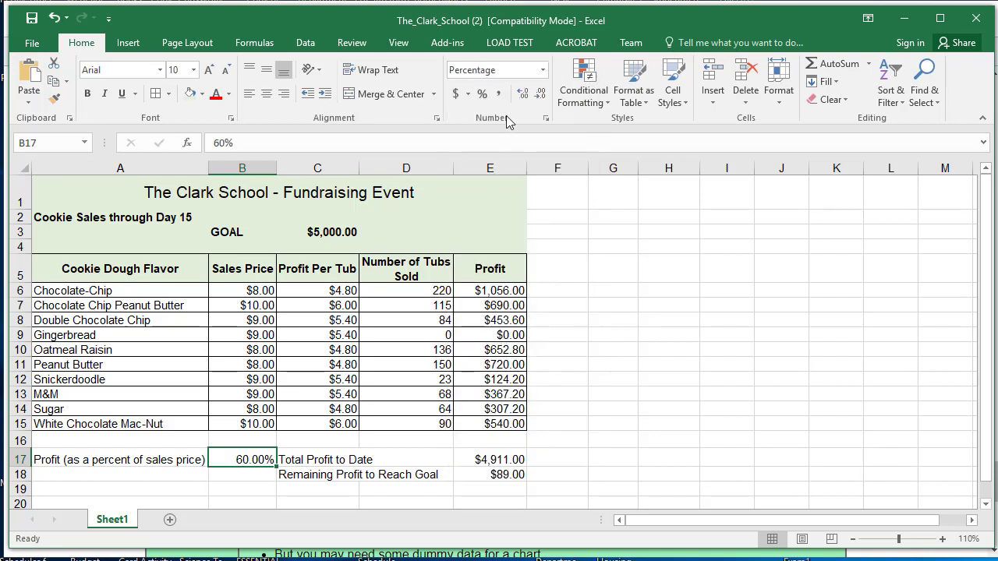
{"action": "left_click", "coordinate": [541, 94]}
{"action": "left_click", "coordinate": [540, 94]}
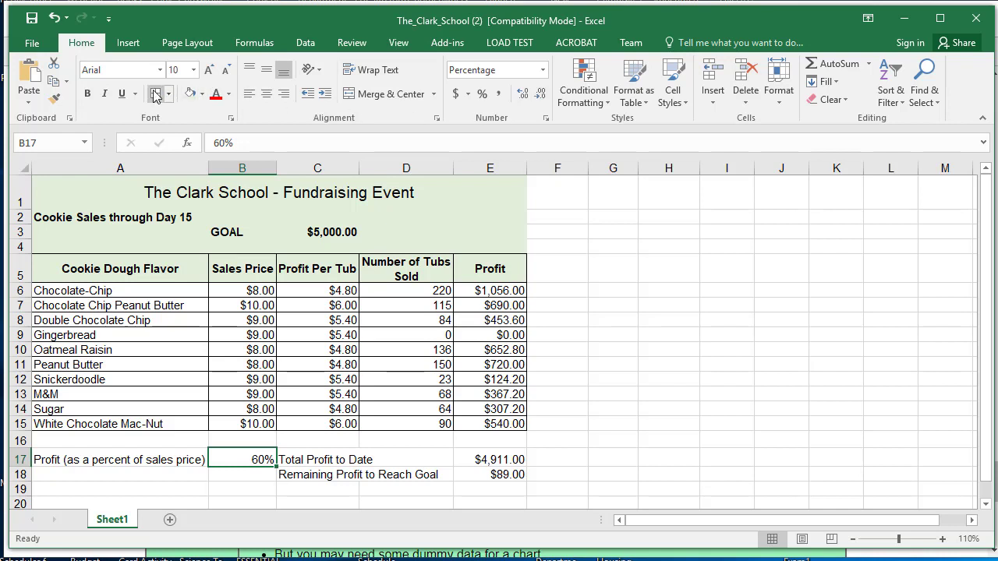
{"action": "left_click", "coordinate": [595, 384]}
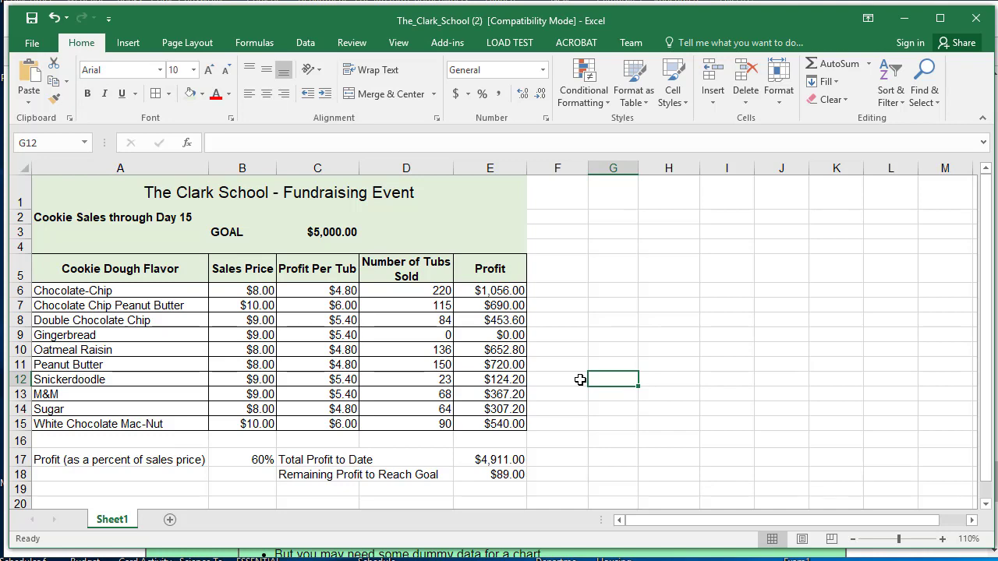
Display the formulas in the sheet's cells to review them across all columns, and return to the normal value view.
{"action": "key", "text": "ctrl+grave"}
{"action": "key", "text": "ctrl+grave"}
{"action": "key", "text": "ctrl+grave"}
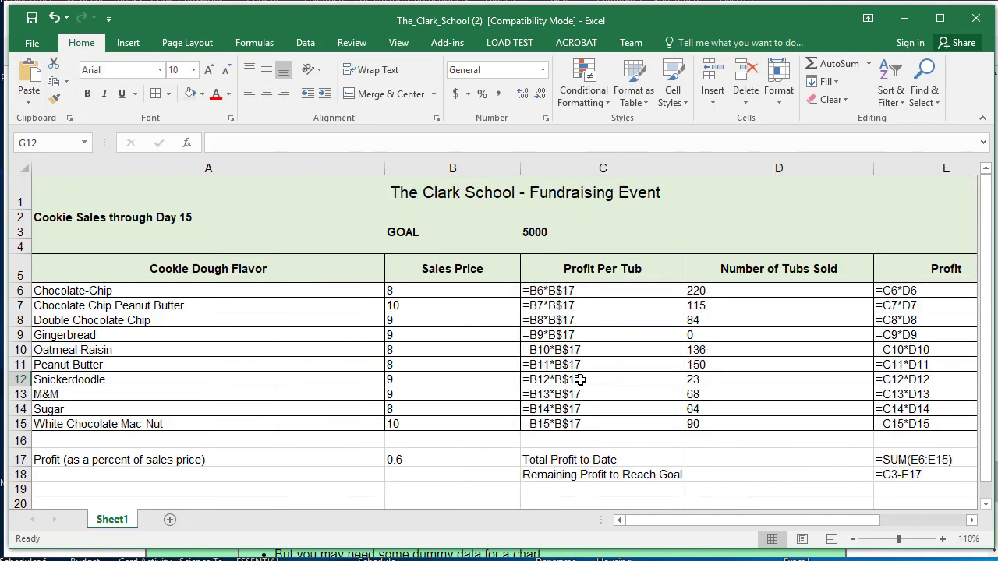
{"action": "key", "text": "ctrl+grave"}
{"action": "key", "text": "ctrl+grave"}
{"action": "key", "text": "ctrl+grave"}
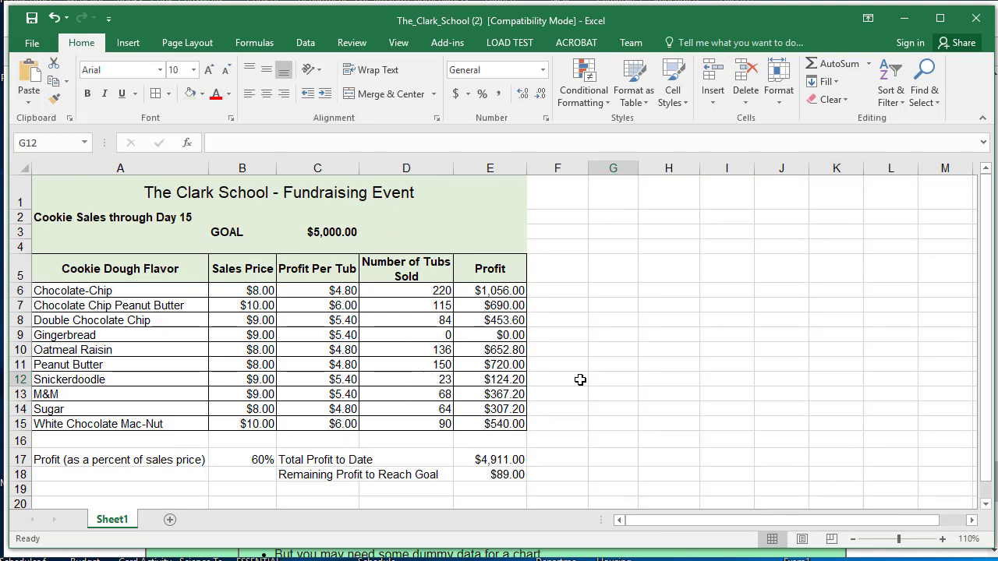
{"action": "key", "text": "ctrl+grave"}
{"action": "left_click_drag", "start_coordinate": [678, 527], "coordinate": [638, 520]}
{"action": "key", "text": "ctrl+grave"}
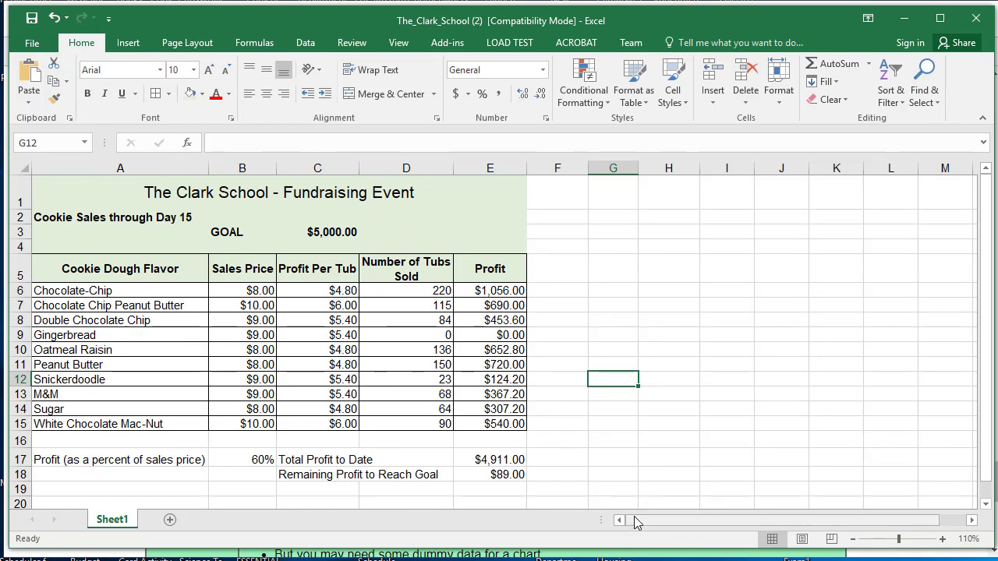